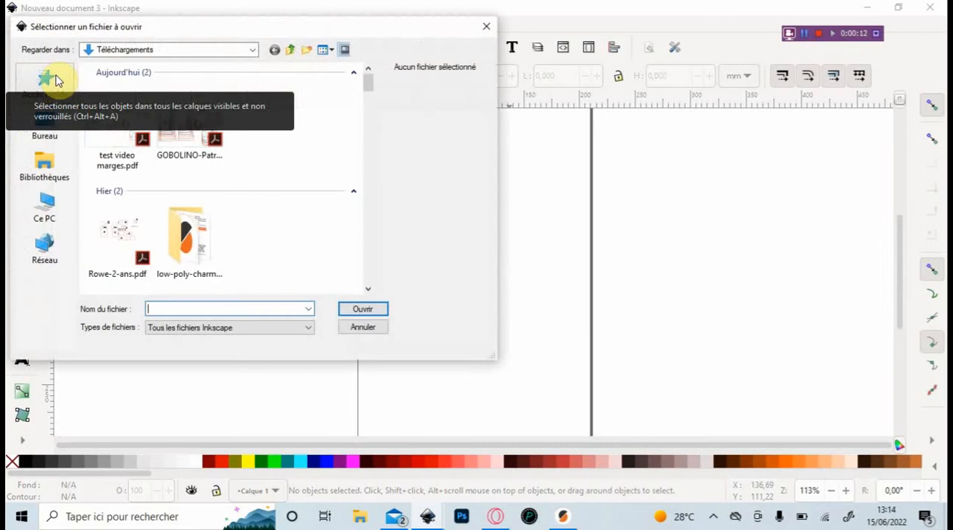
# - Open test video marges.pdf using the internal import option with images embedded
pyautogui.doubleClick(114, 132)
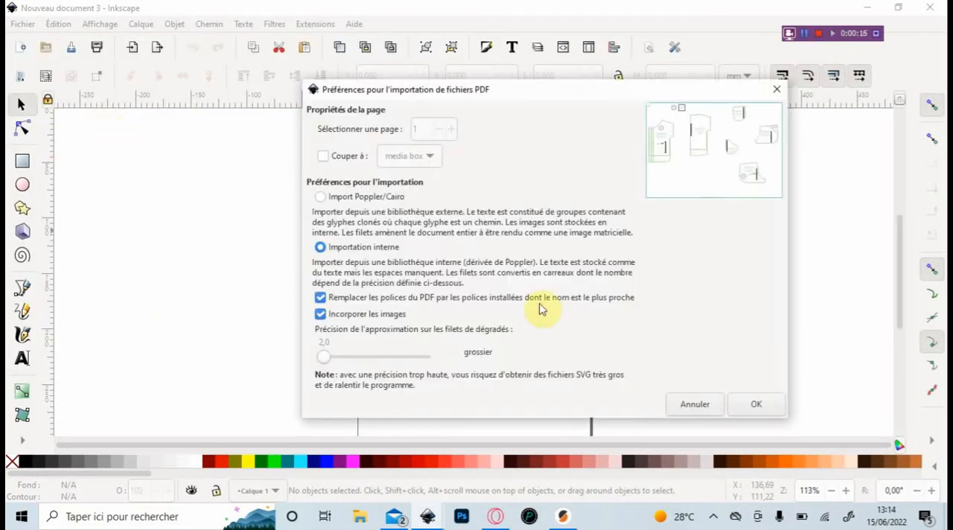
pyautogui.click(755, 402)
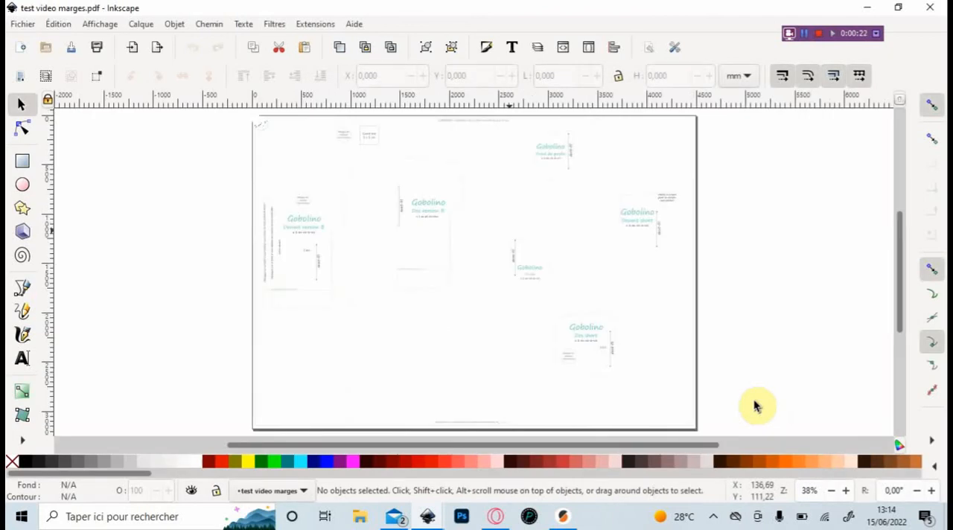
# - Ungroup the imported pattern drawing twice to separate it into individual paths and texts
pyautogui.keyDown('ctrl'); pyautogui.scroll(3, 591, 330); pyautogui.keyUp('ctrl')
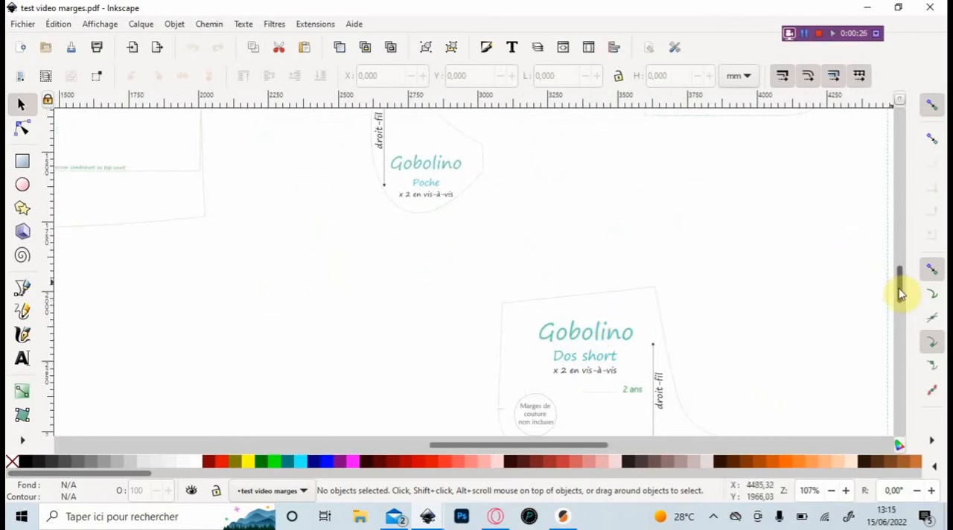
pyautogui.moveTo(900, 291); pyautogui.dragTo(901, 315)
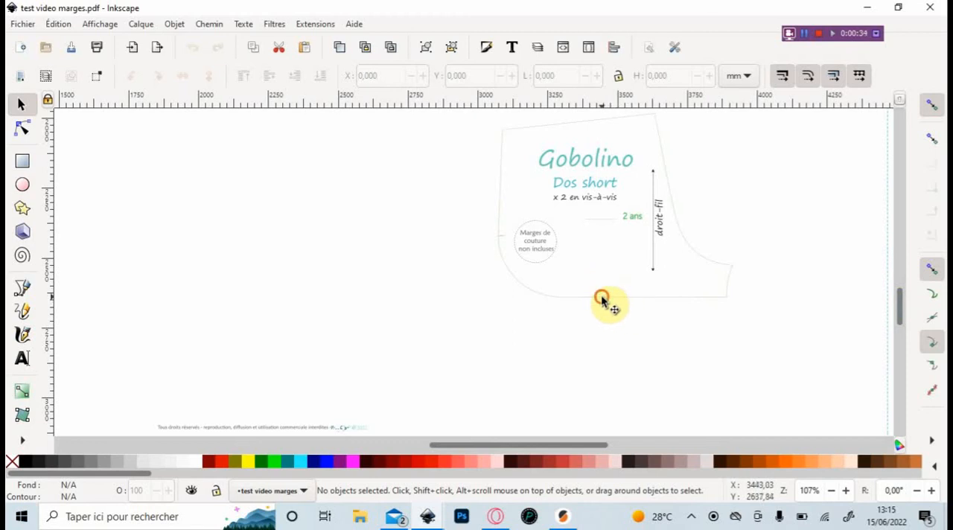
pyautogui.click(604, 302)
pyautogui.rightClick(601, 301)
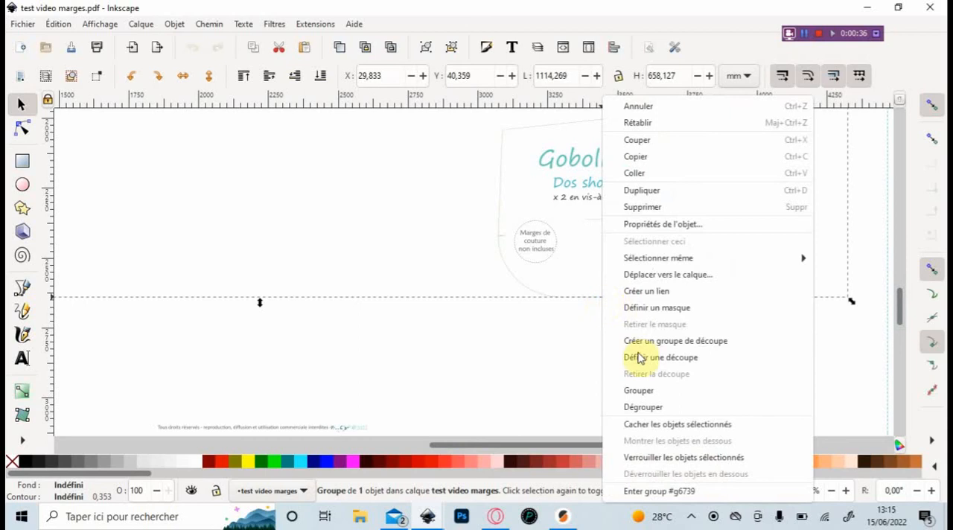
pyautogui.click(645, 409)
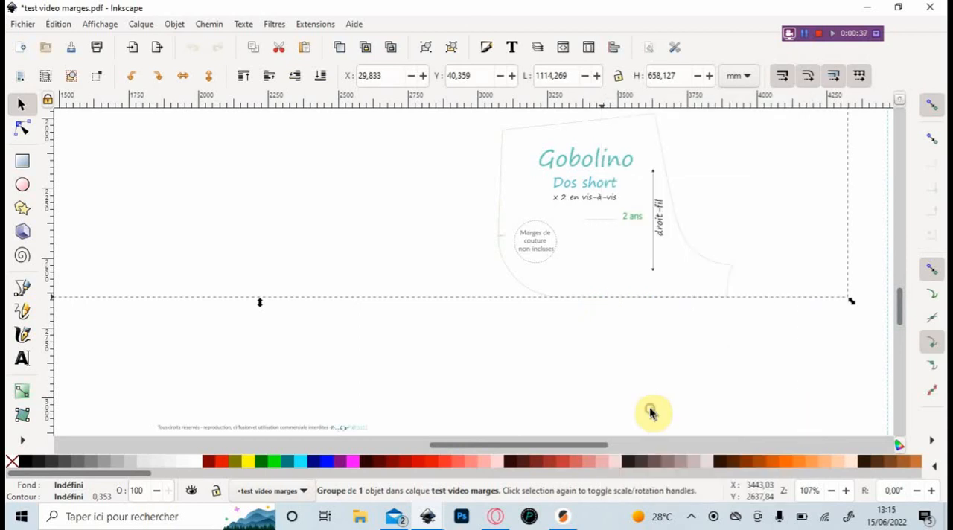
pyautogui.rightClick(516, 284)
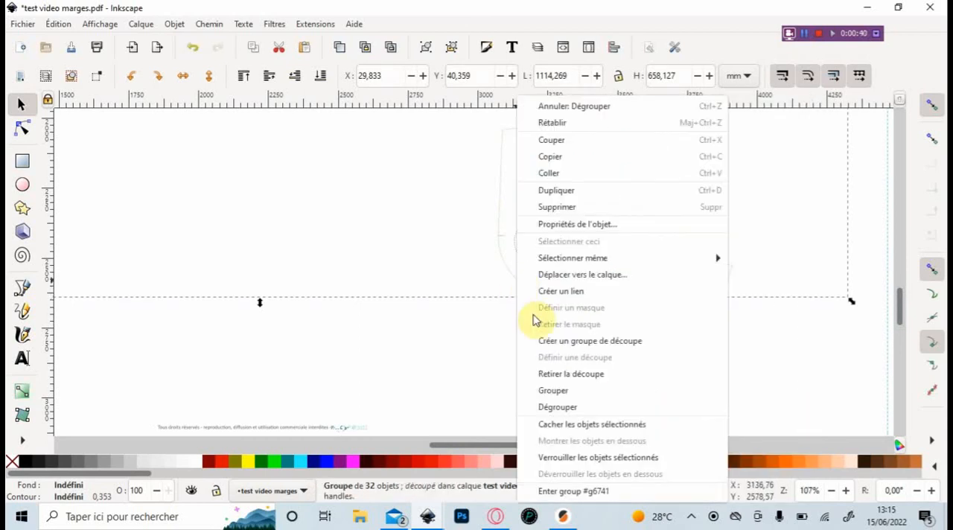
pyautogui.click(592, 409)
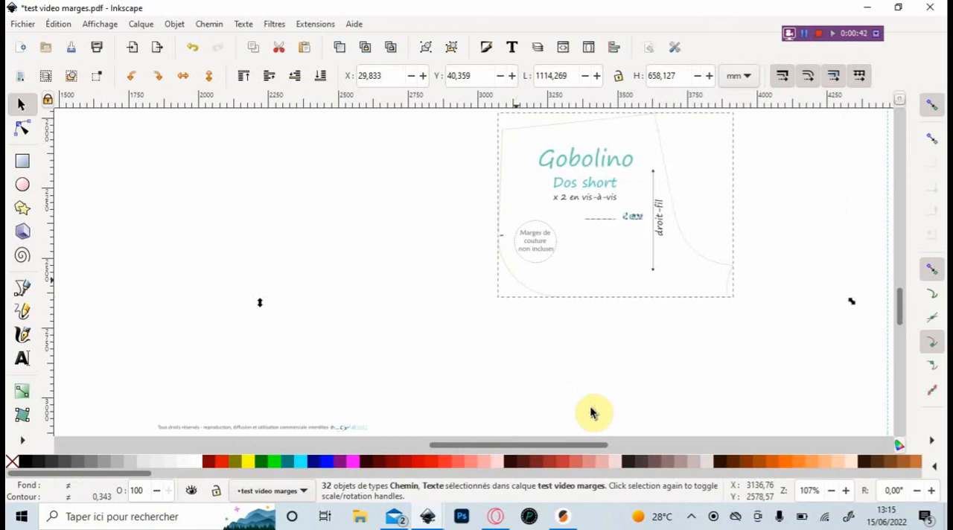
# - Change the stroke dash pattern of all the ungrouped pattern objects to a solid line
pyautogui.scroll(-6, 442, 378)
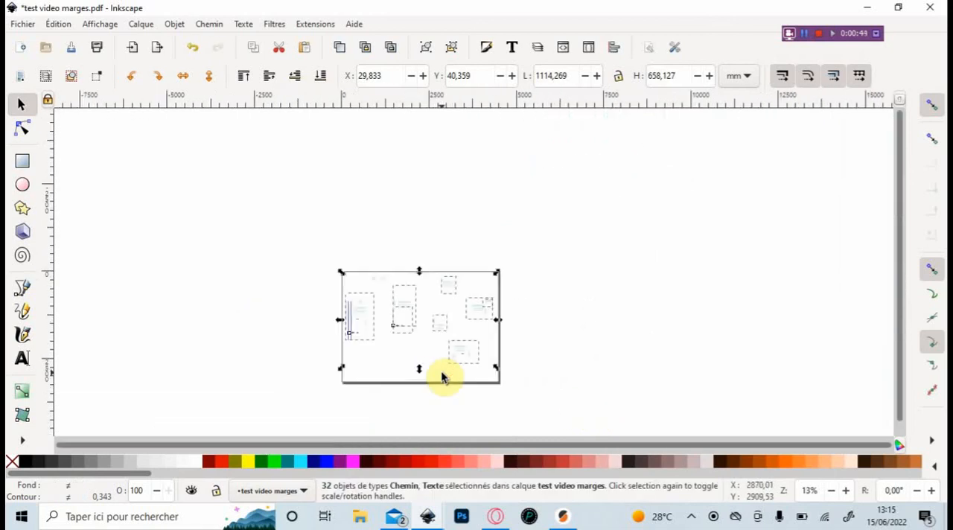
pyautogui.scroll(4, 442, 377)
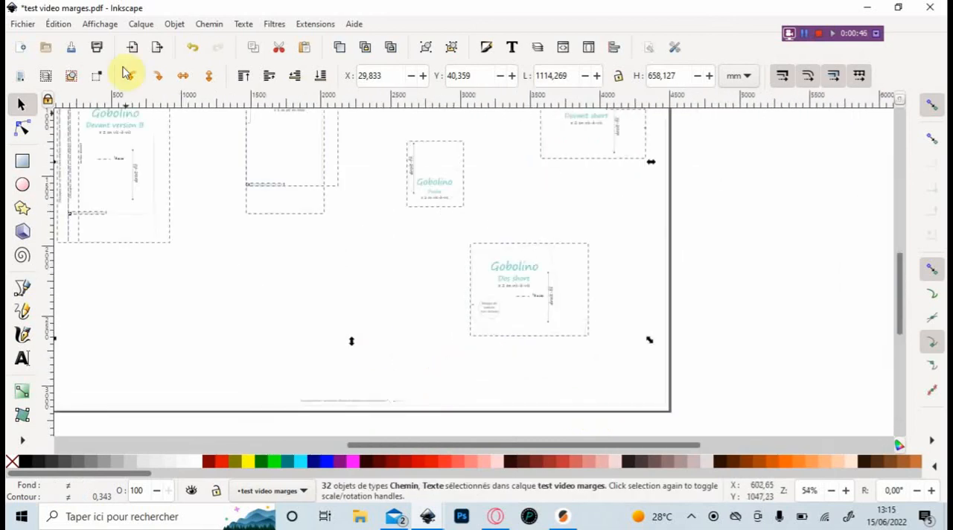
pyautogui.click(104, 497)
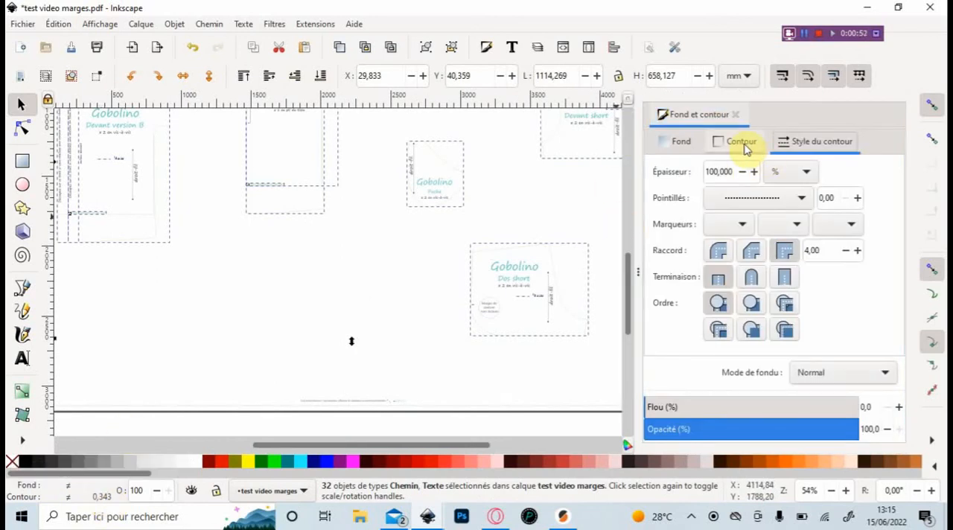
pyautogui.click(760, 197)
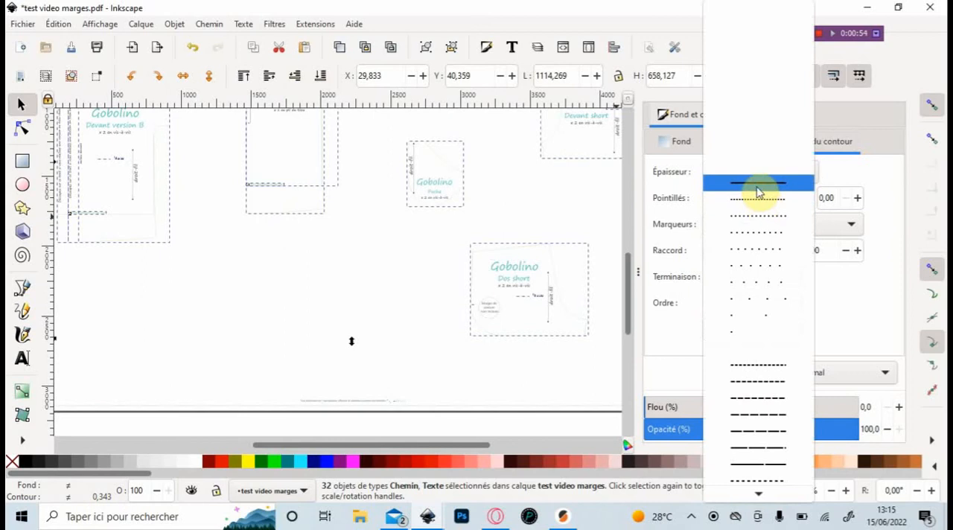
pyautogui.click(759, 187)
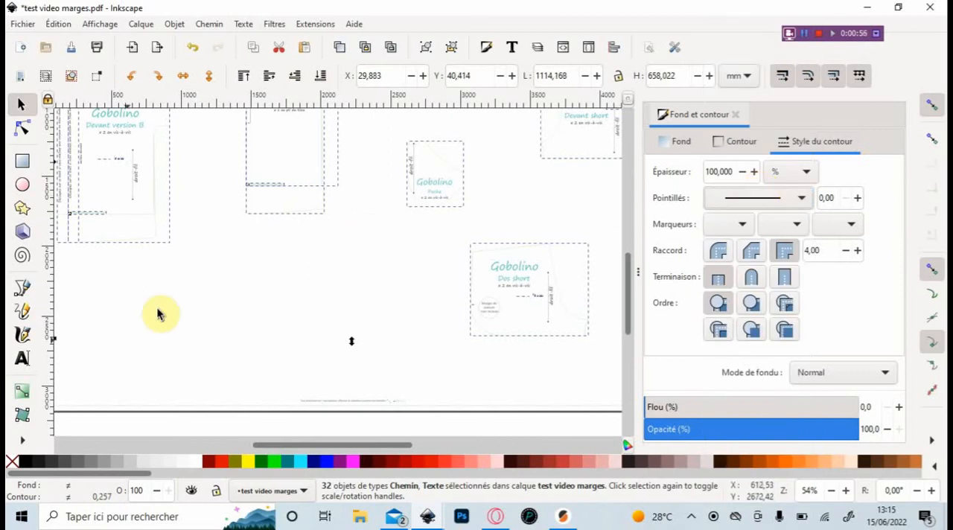
# - Give the selected pattern objects no fill and a black stroke, then clear the selection
pyautogui.click(29, 465)
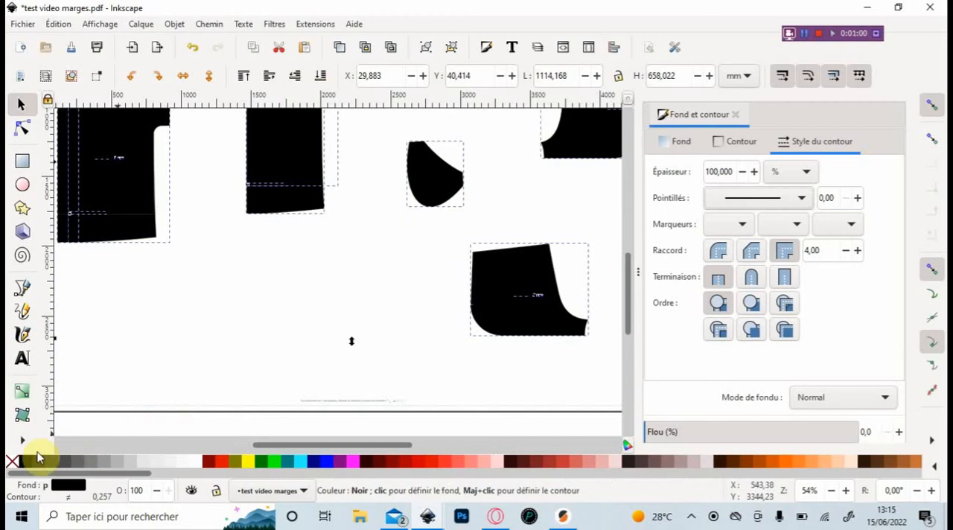
pyautogui.click(11, 464)
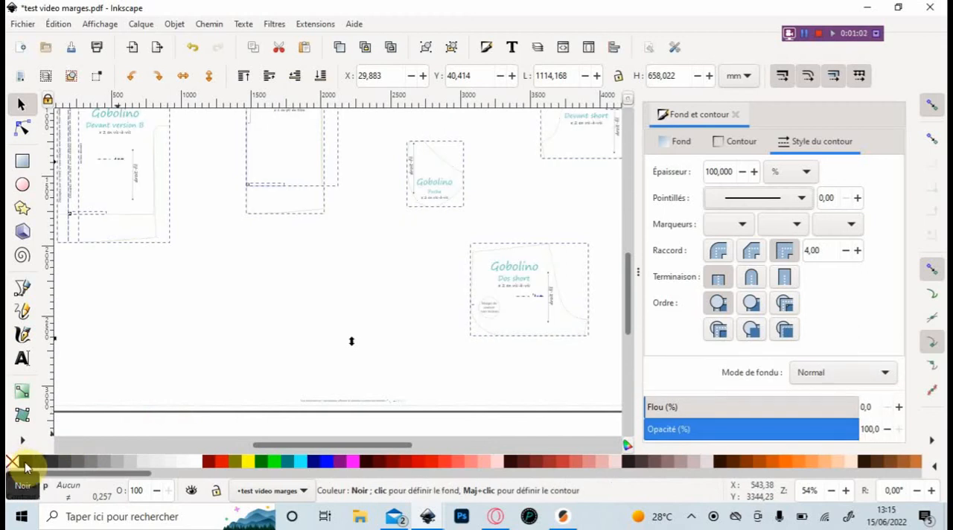
pyautogui.keyDown('shift'); pyautogui.click(26, 465); pyautogui.keyUp('shift')
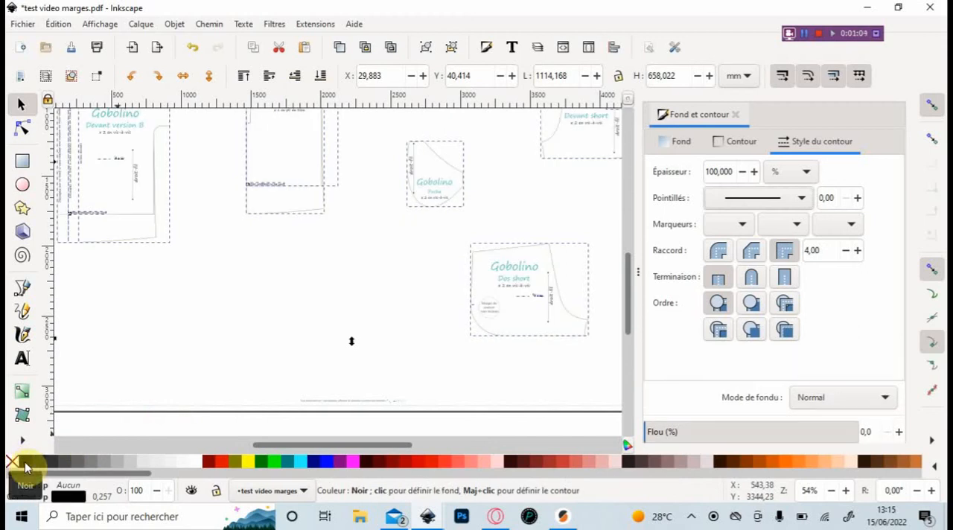
pyautogui.click(557, 365)
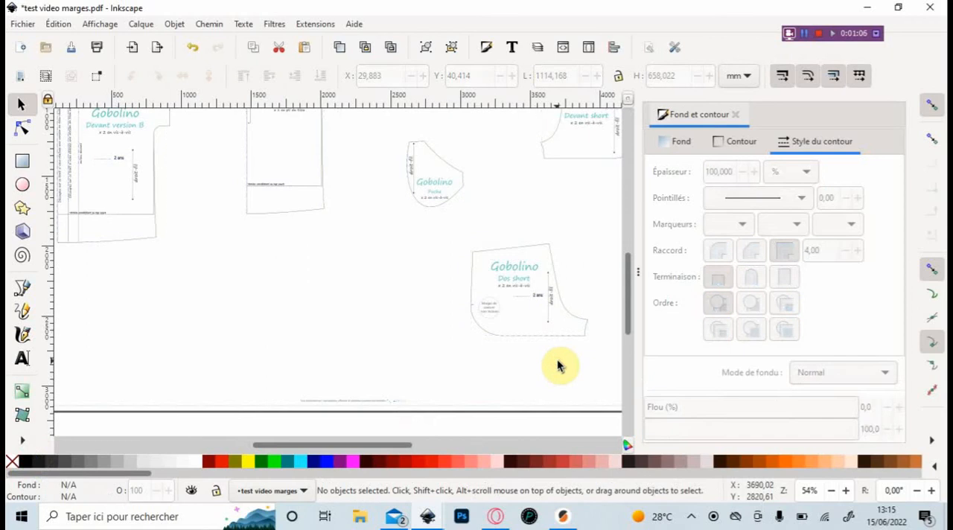
# - Select the outline of the Dos short piece and check the Éroder/dilater increment in the behaviour preferences
pyautogui.click(582, 336)
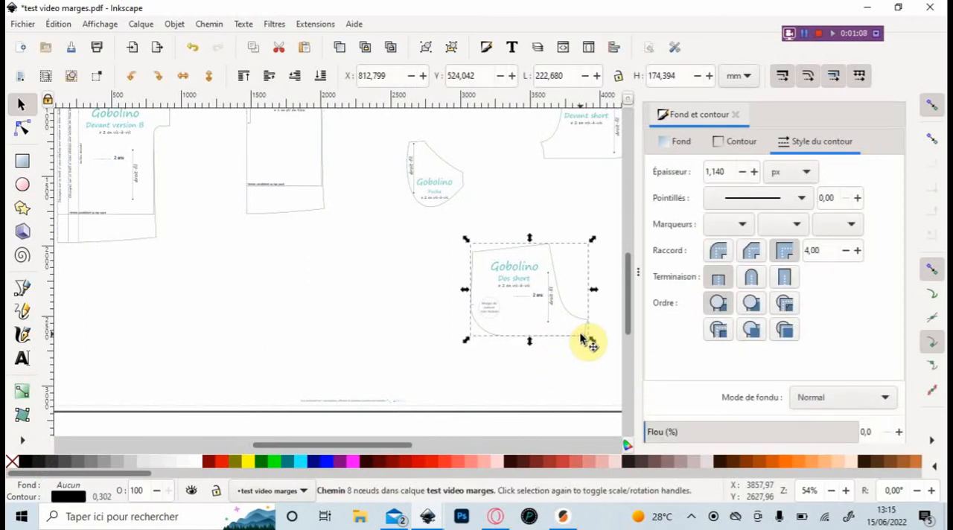
pyautogui.press('shift')
pyautogui.press('3')
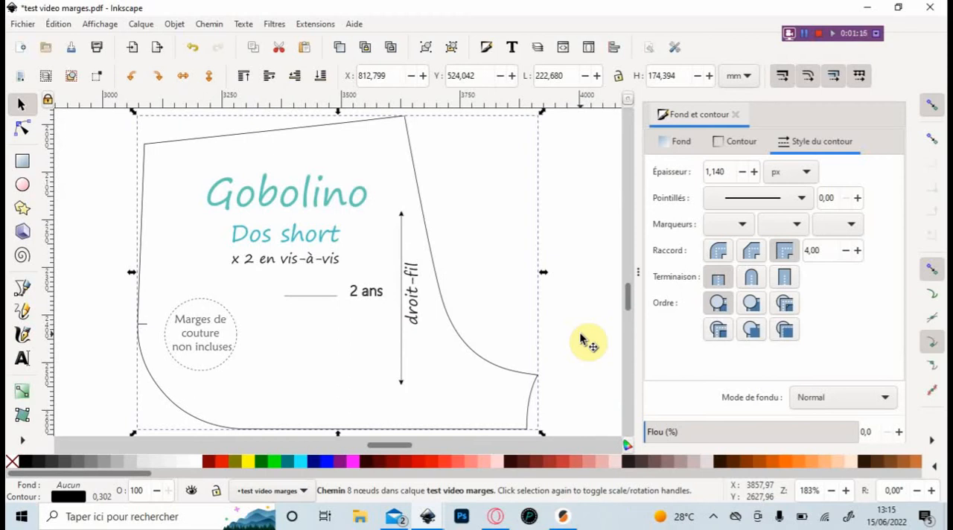
pyautogui.click(59, 24)
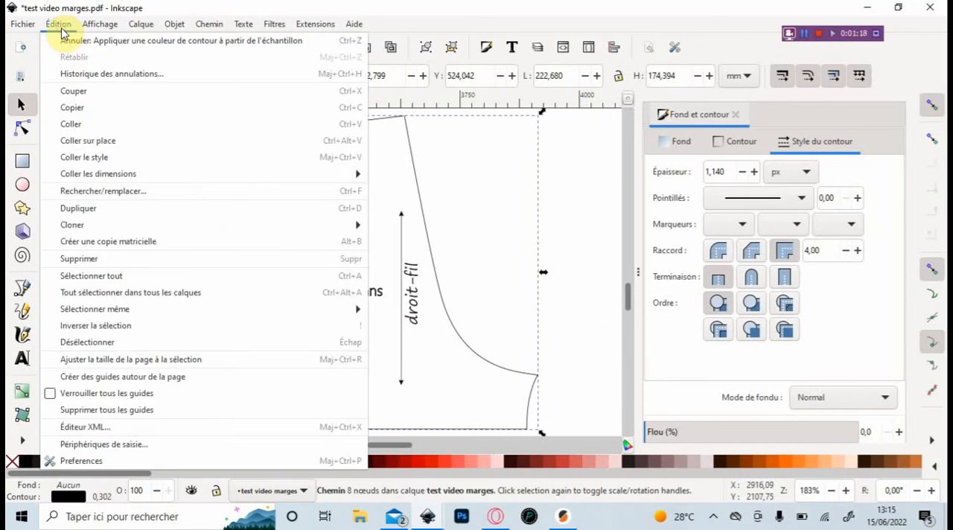
pyautogui.click(79, 462)
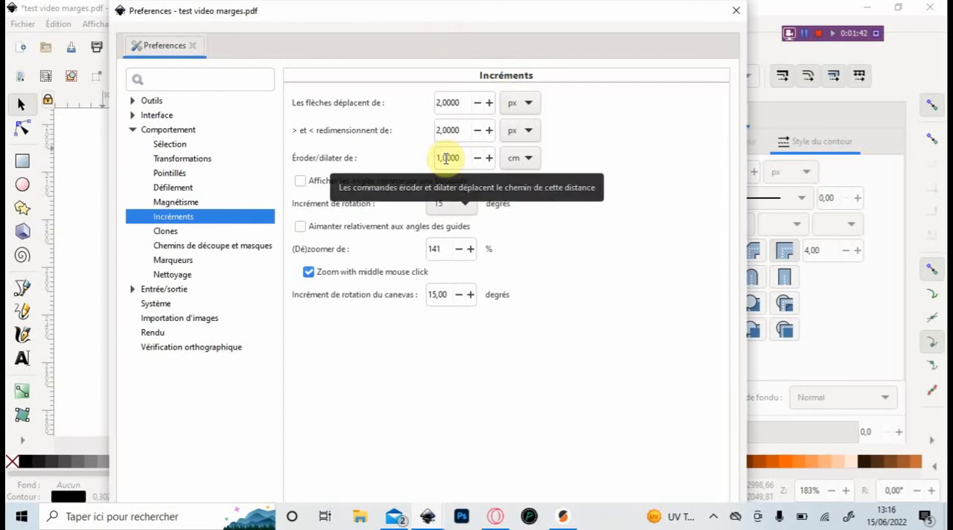
pyautogui.click(739, 12)
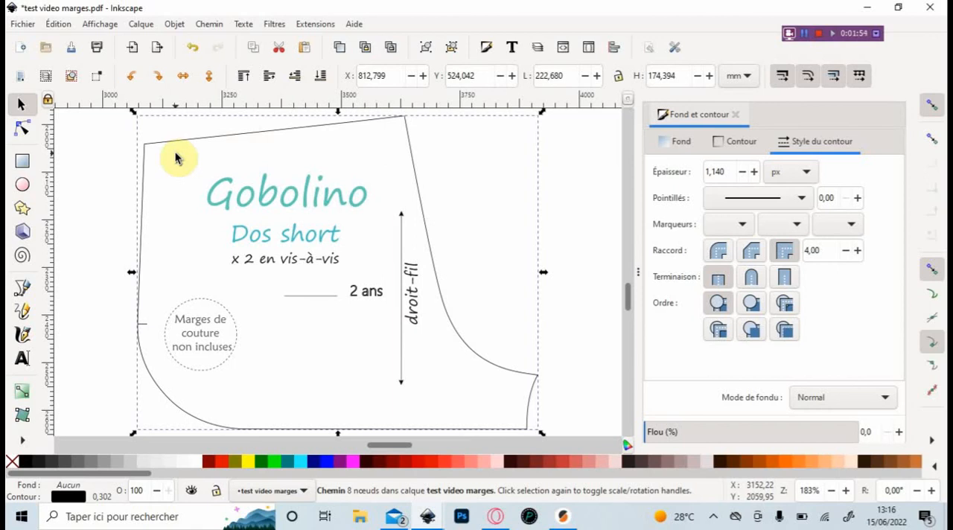
# - Duplicate the Dos short outline and outset the copy by 1 cm with Dilater
pyautogui.click(339, 49)
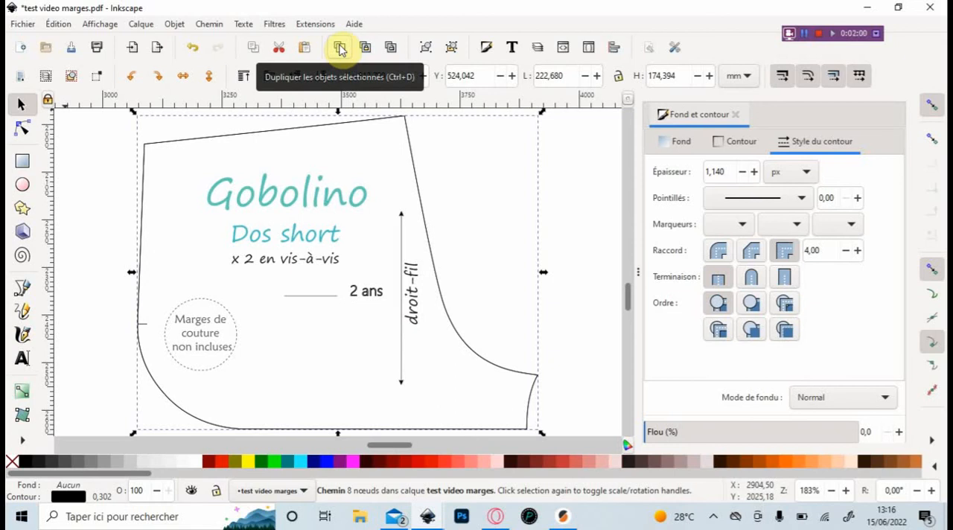
pyautogui.click(208, 24)
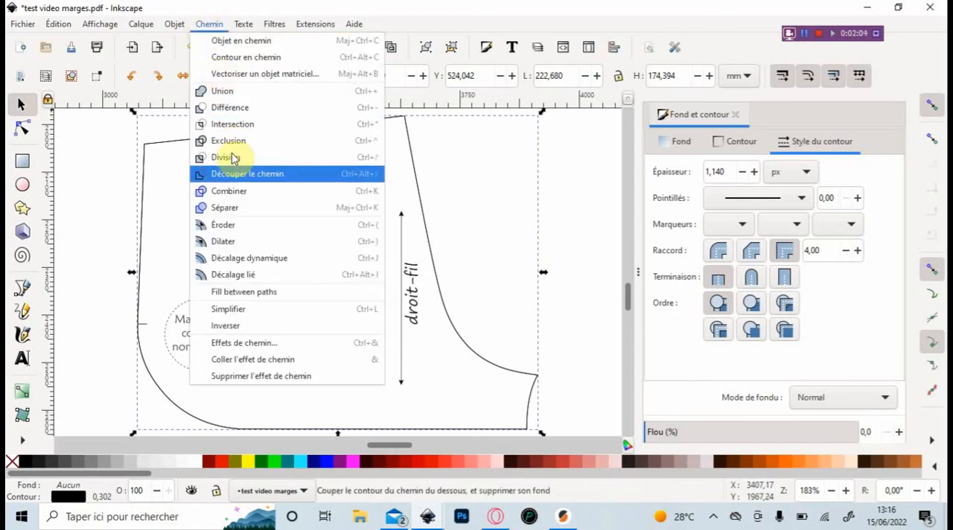
pyautogui.click(223, 241)
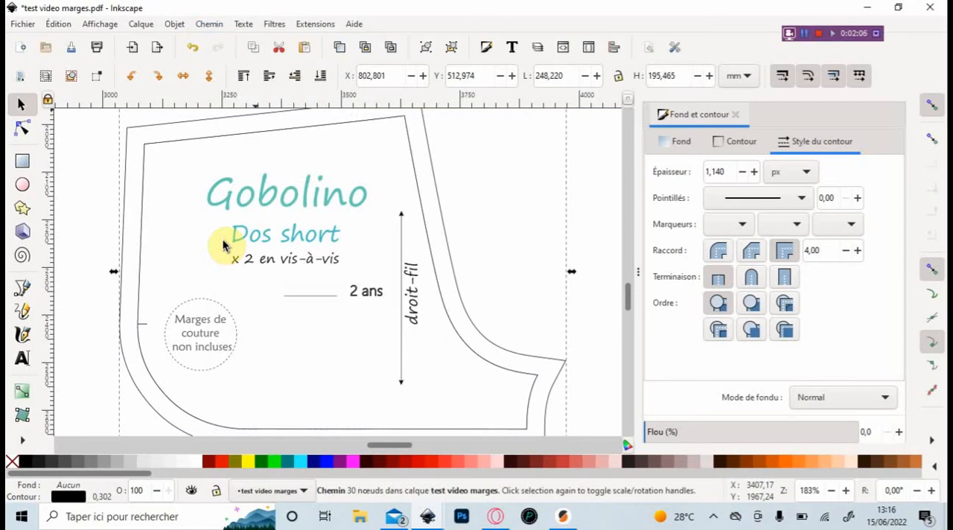
pyautogui.scroll(-4, 223, 243)
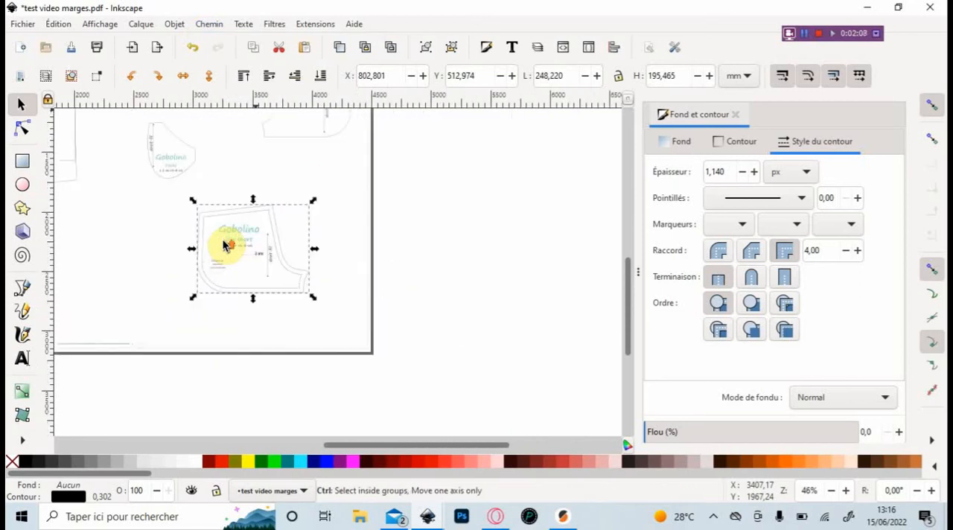
pyautogui.scroll(4, 223, 243)
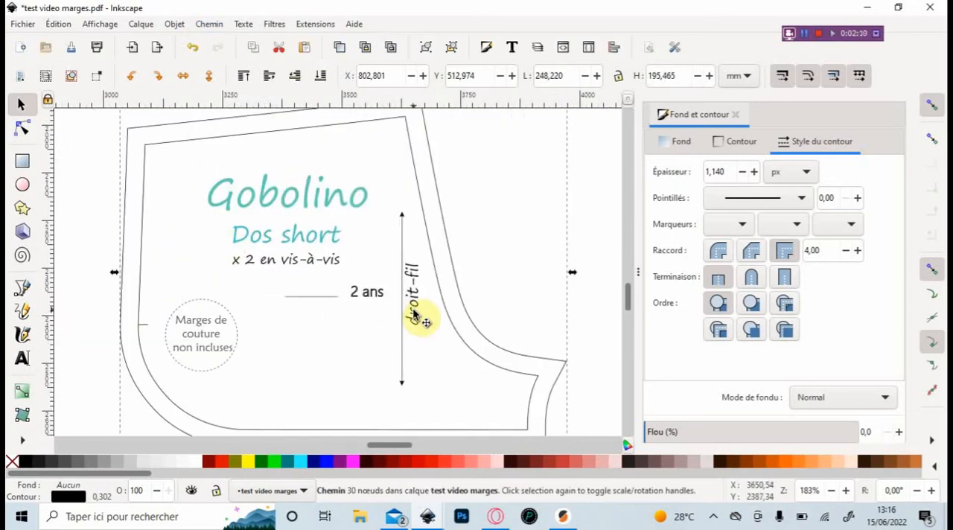
# - Fill both Dos short outlines with magenta and apply Exclusion to them to form a seam allowance band
pyautogui.scroll(-1, 403, 305)
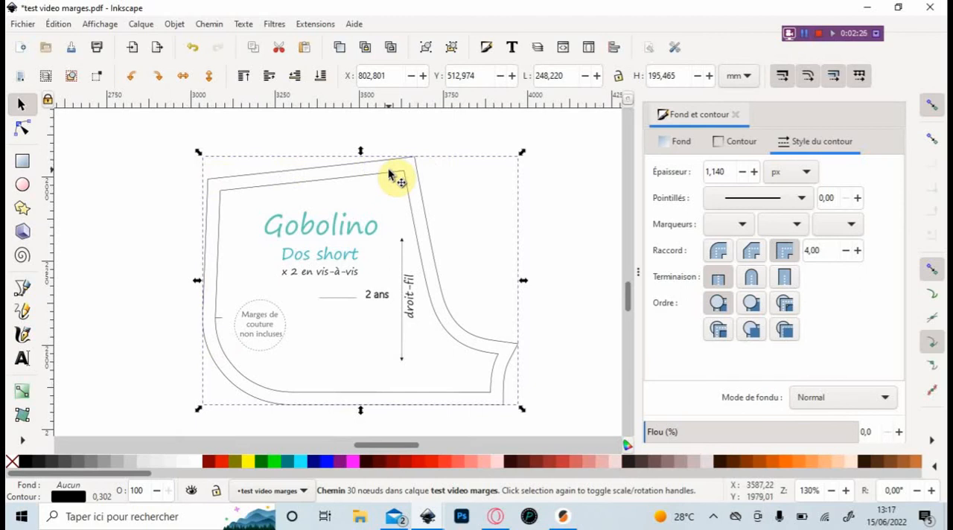
pyautogui.keyDown('shift'); pyautogui.click(293, 186); pyautogui.keyUp('shift')
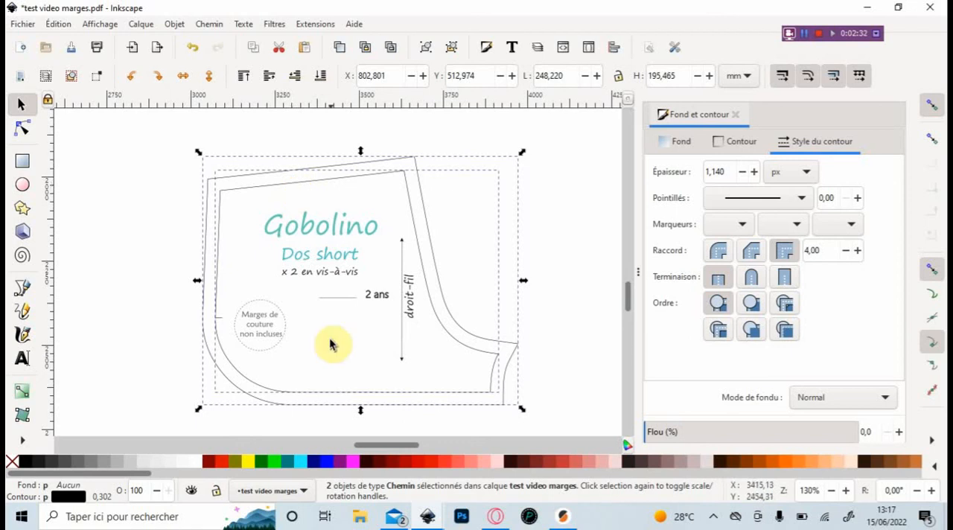
pyautogui.click(354, 465)
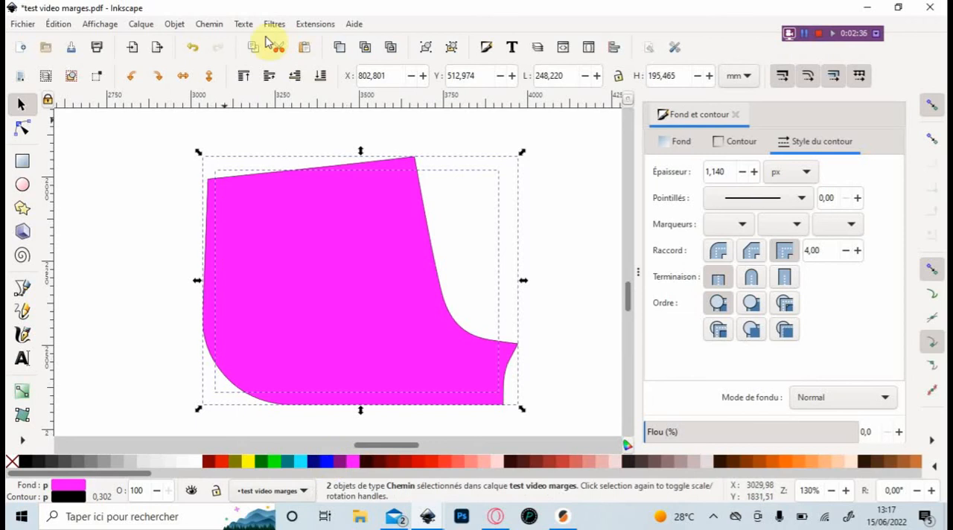
pyautogui.click(208, 24)
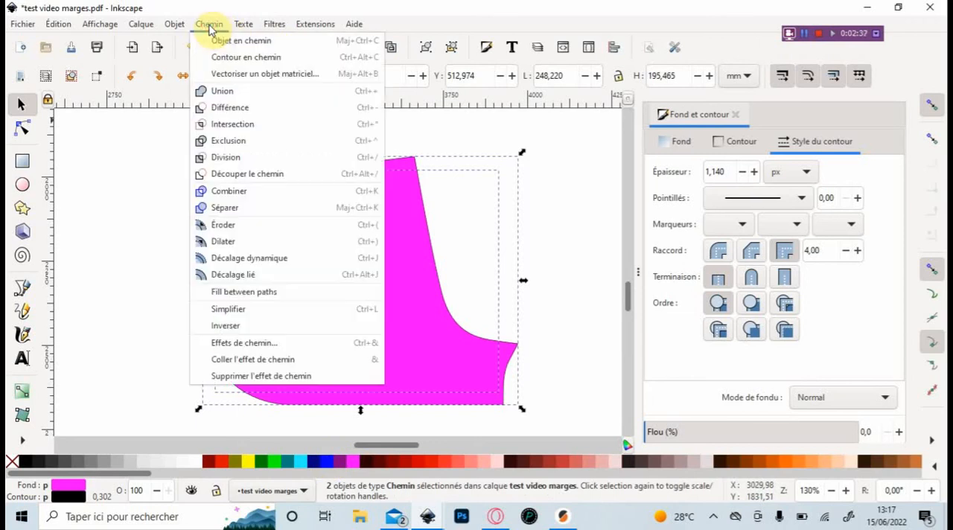
pyautogui.click(228, 142)
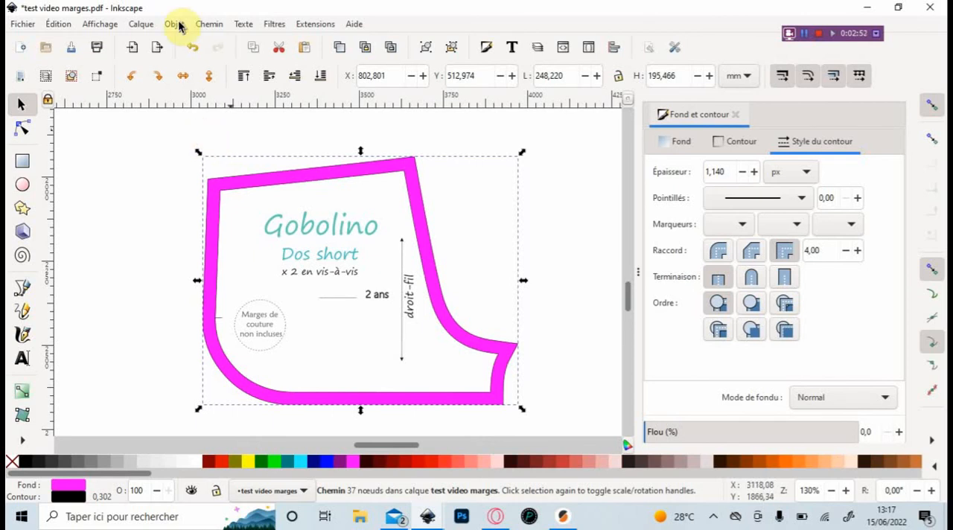
# - Delete the separate lower extension outline below the Version combishort ou top court line of the Dos version B piece
pyautogui.scroll(-4, 228, 149)
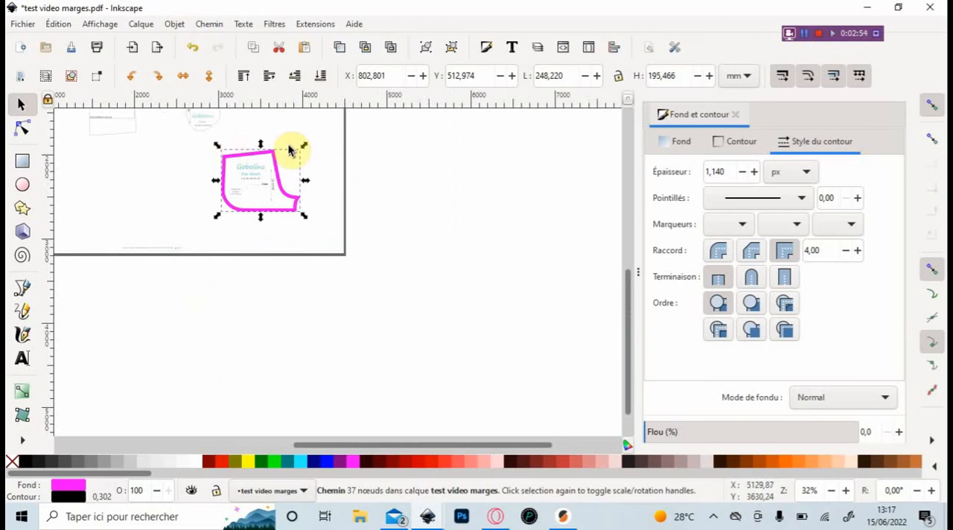
pyautogui.moveTo(379, 444); pyautogui.dragTo(320, 445)
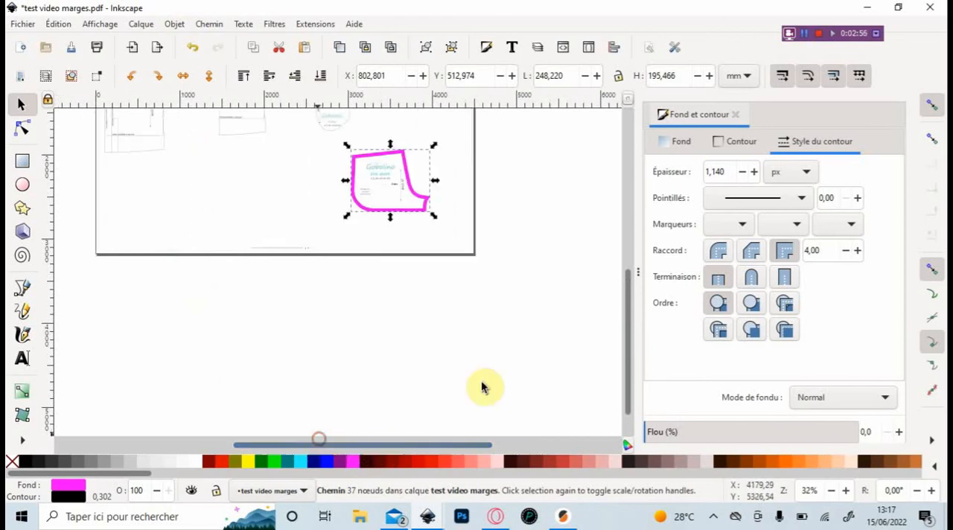
pyautogui.scroll(2, 626, 365)
pyautogui.moveTo(627, 365); pyautogui.dragTo(629, 277)
pyautogui.keyDown('ctrl'); pyautogui.scroll(4, 257, 286); pyautogui.keyUp('ctrl')
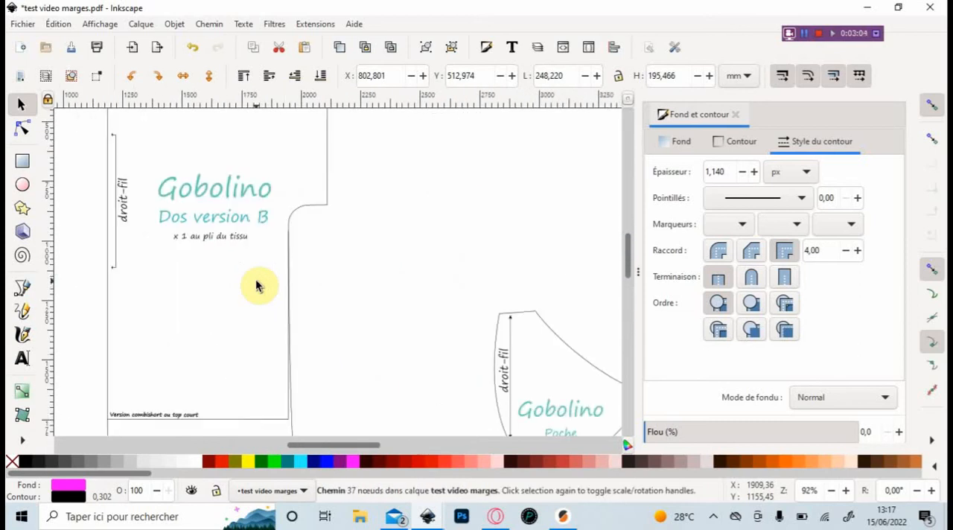
pyautogui.keyDown('ctrl'); pyautogui.scroll(-1, 257, 286); pyautogui.keyUp('ctrl')
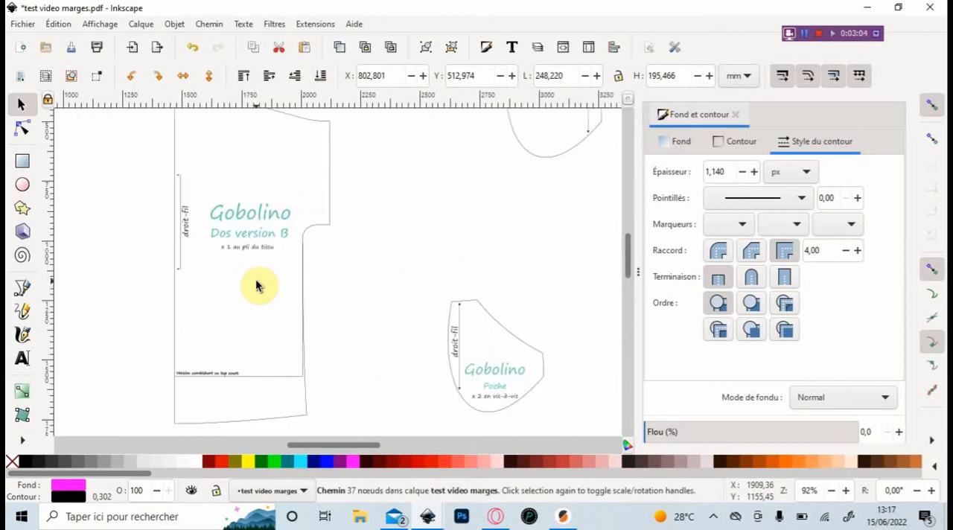
pyautogui.click(306, 415)
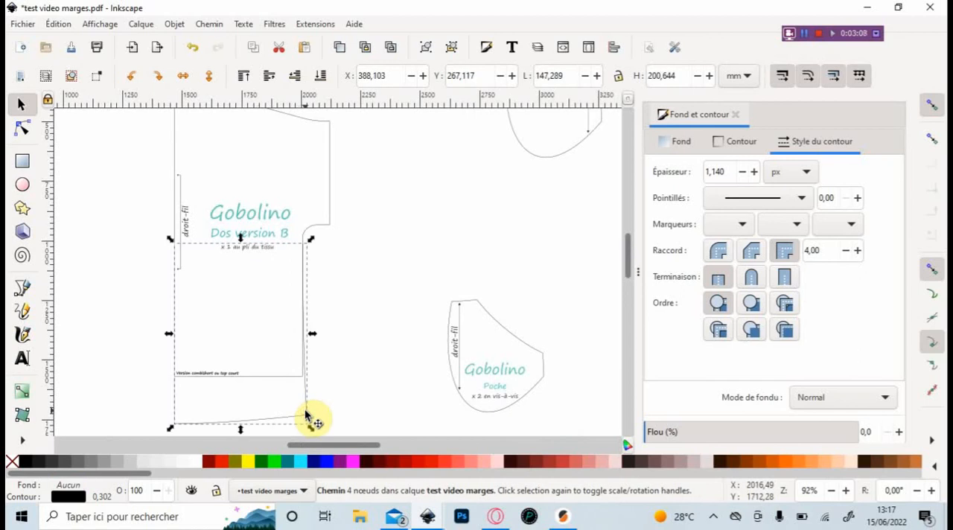
pyautogui.rightClick(305, 415)
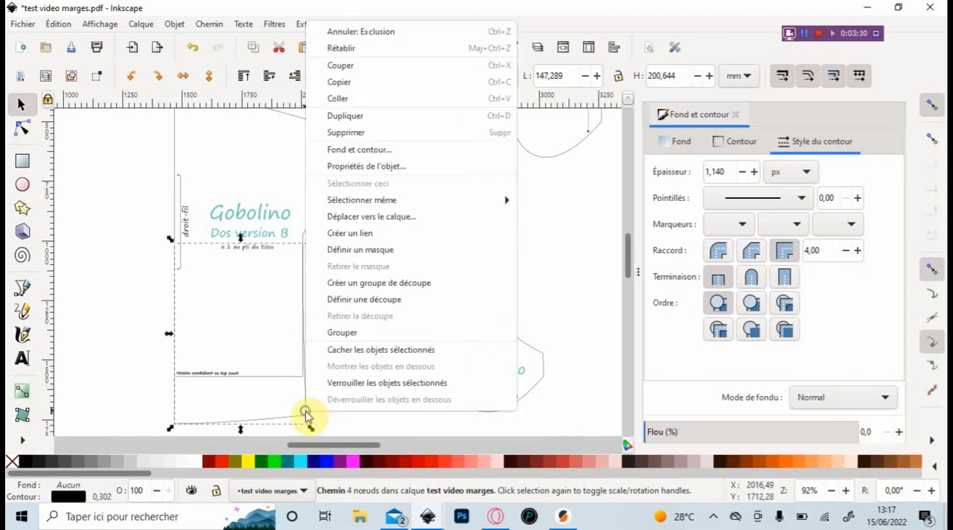
pyautogui.click(356, 135)
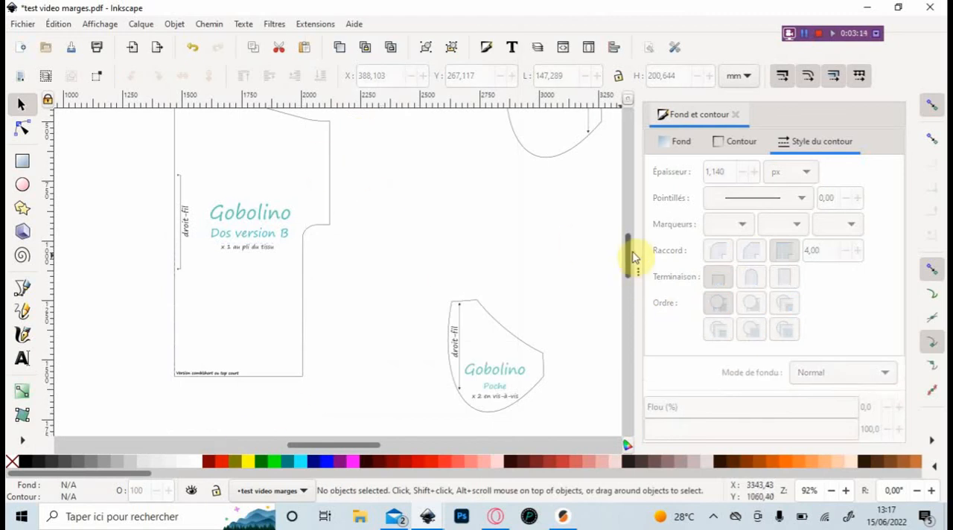
# - Duplicate the Dos version B outline, flip the copy horizontally and align both halves edge to edge along the fold line
pyautogui.scroll(1, 627, 257)
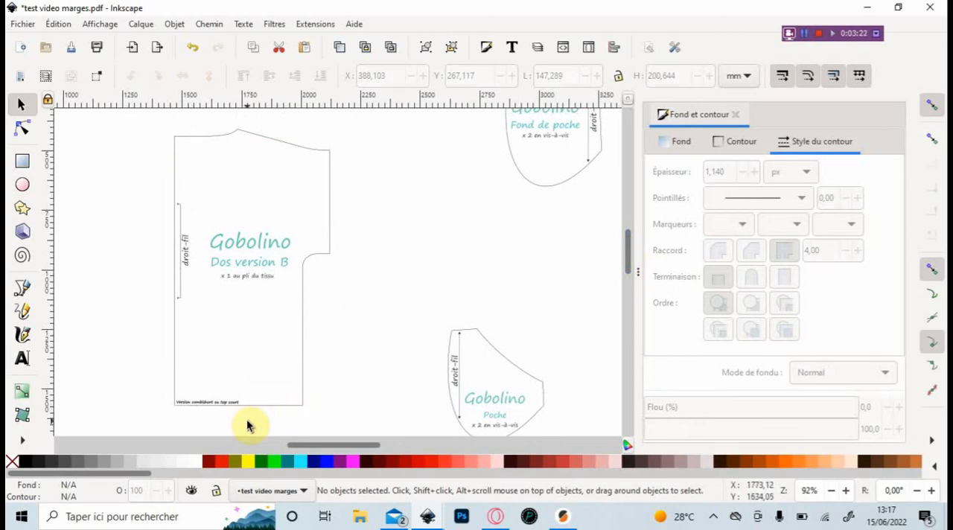
pyautogui.click(328, 224)
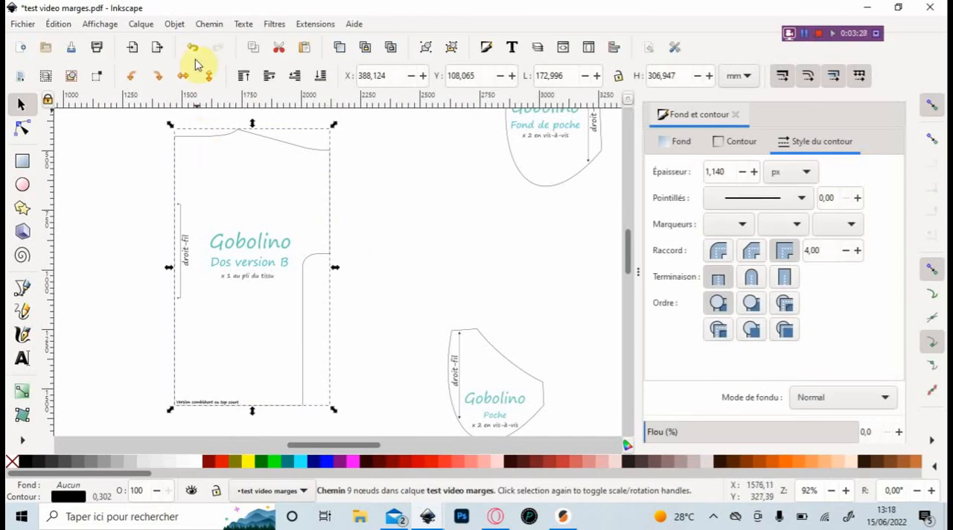
pyautogui.click(341, 51)
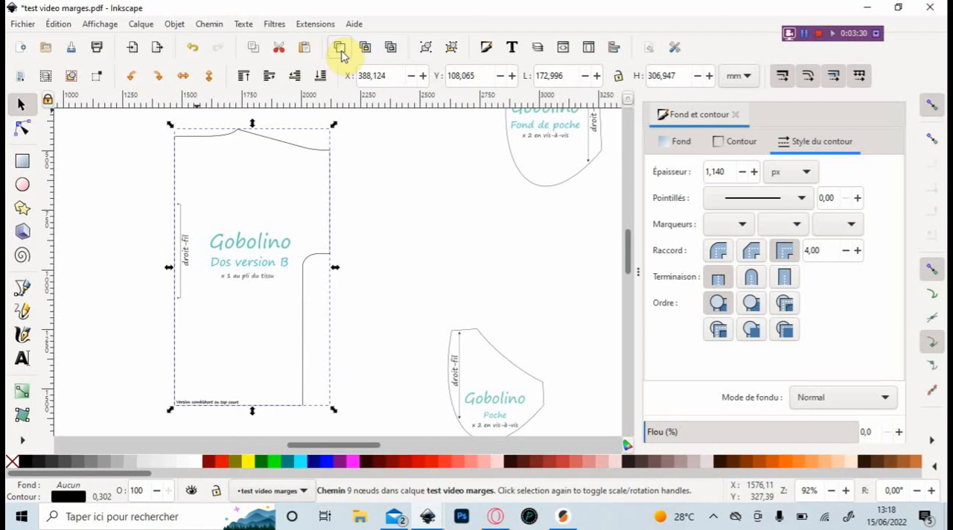
pyautogui.click(184, 77)
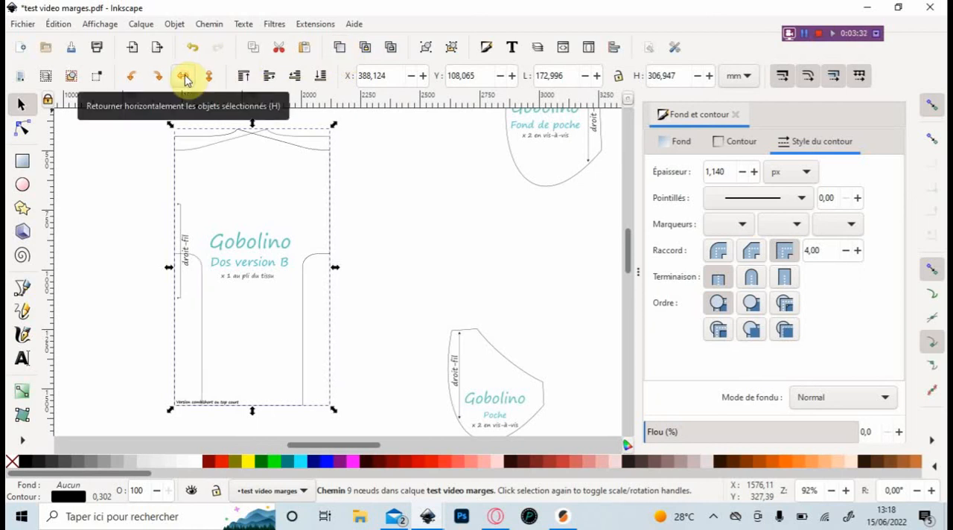
pyautogui.moveTo(314, 139); pyautogui.dragTo(395, 151)
pyautogui.click(552, 233)
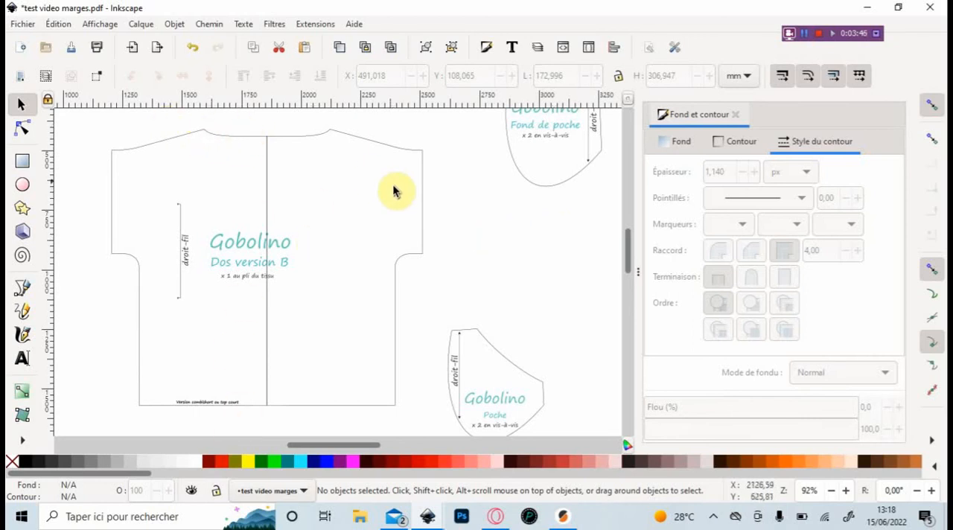
# - Break the left half's path at its neckline and hem centre nodes and delete its fold-line segment
pyautogui.click(273, 178)
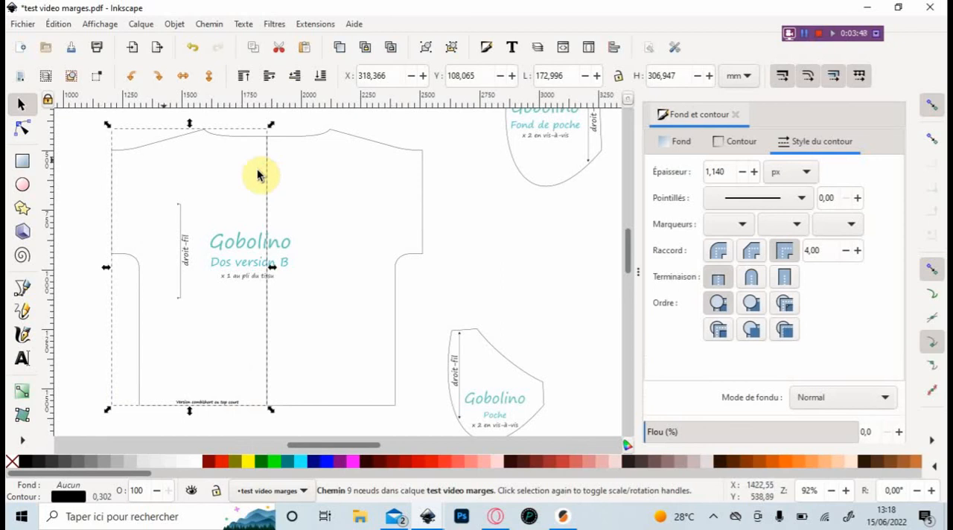
pyautogui.click(23, 128)
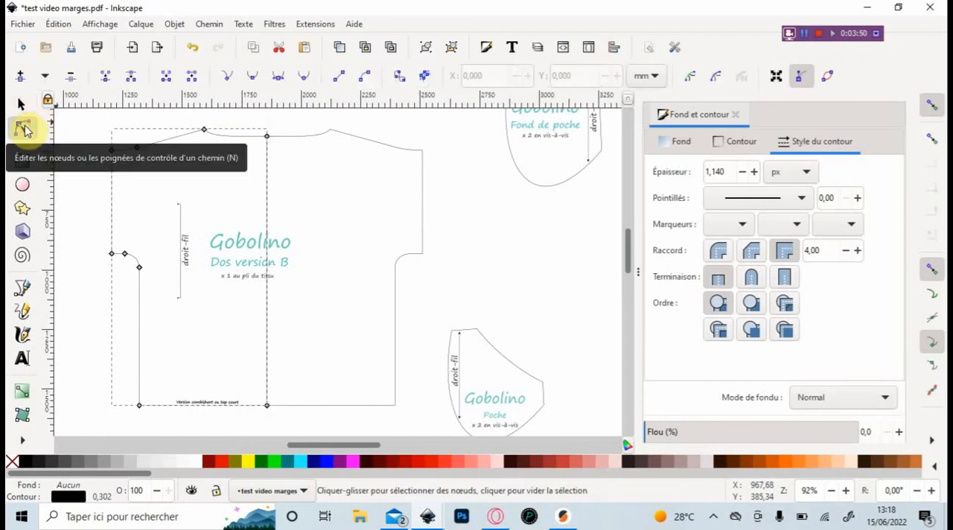
pyautogui.click(268, 138)
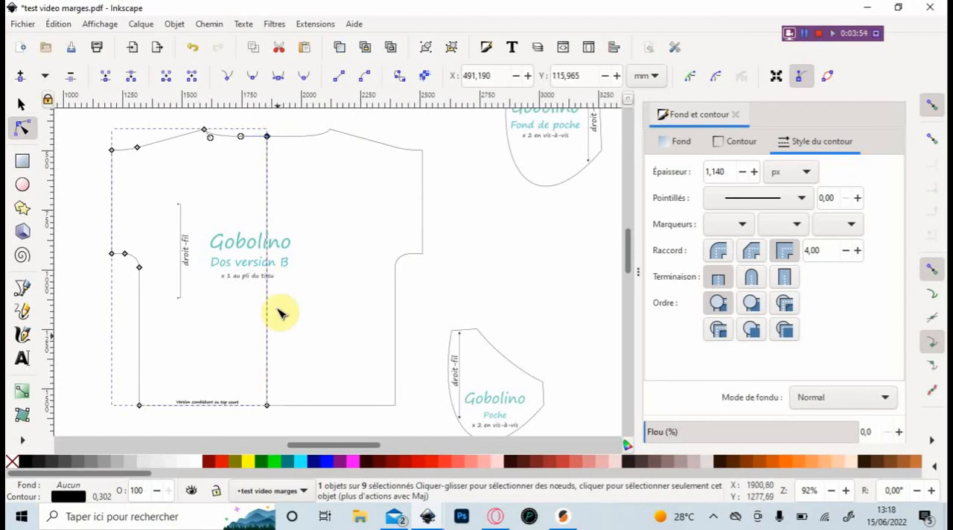
pyautogui.keyDown('shift'); pyautogui.click(268, 407); pyautogui.keyUp('shift')
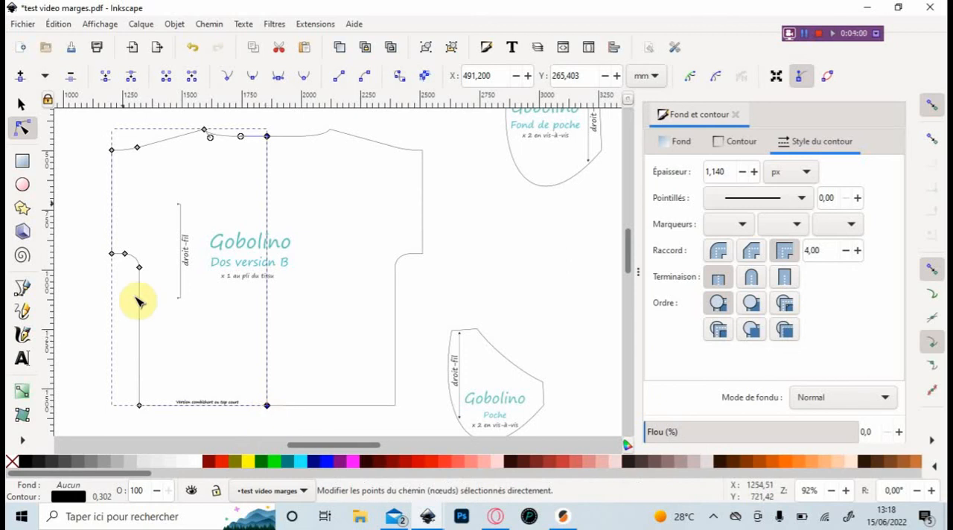
pyautogui.click(137, 85)
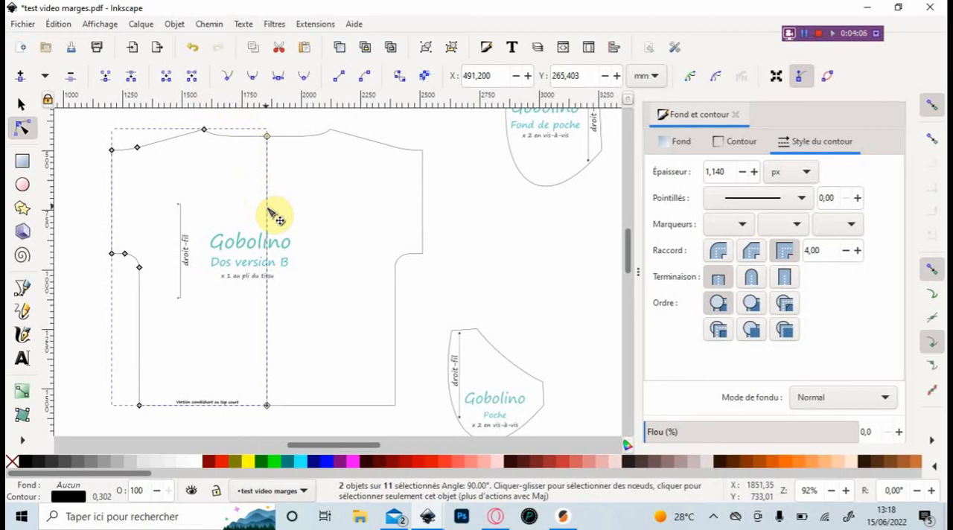
pyautogui.press('Delete')
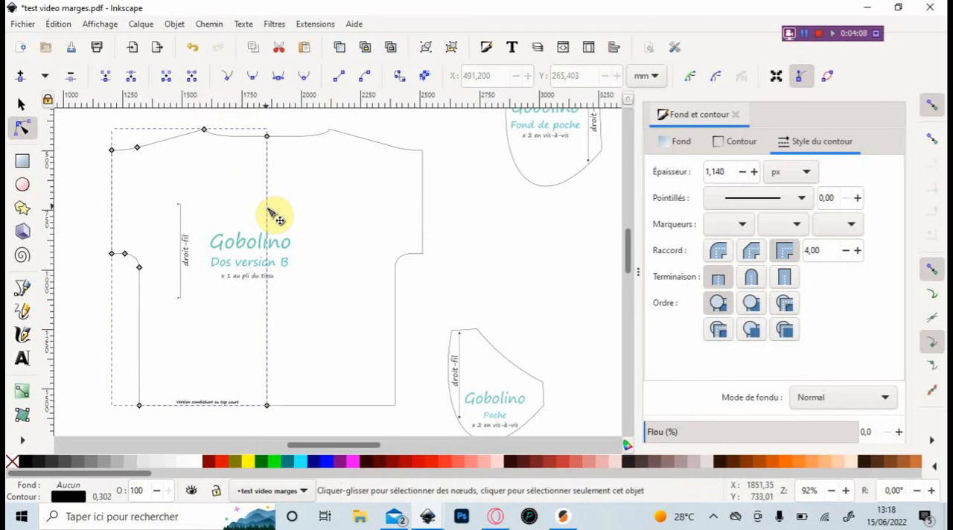
# - Break the right half's path at its neckline and hem centre nodes, delete its fold-line segment and clear the selection
pyautogui.click(289, 138)
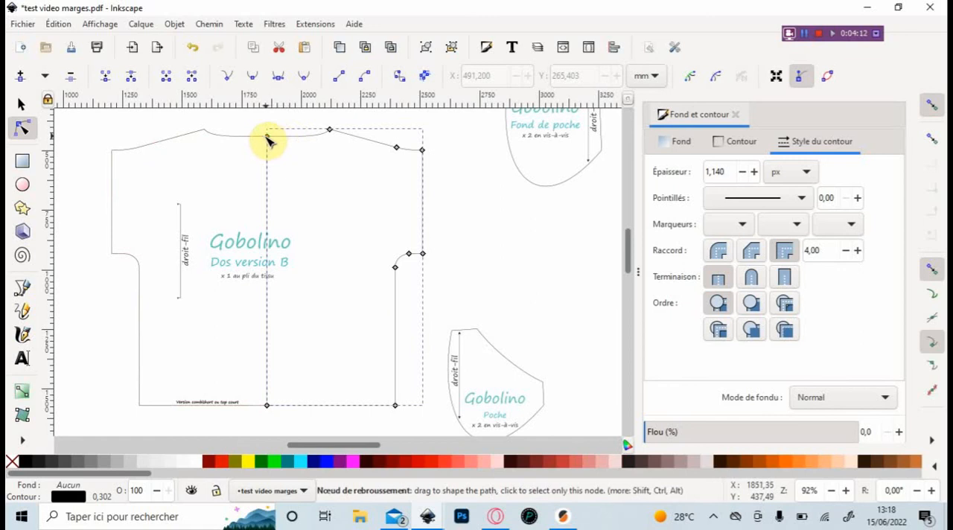
pyautogui.click(267, 137)
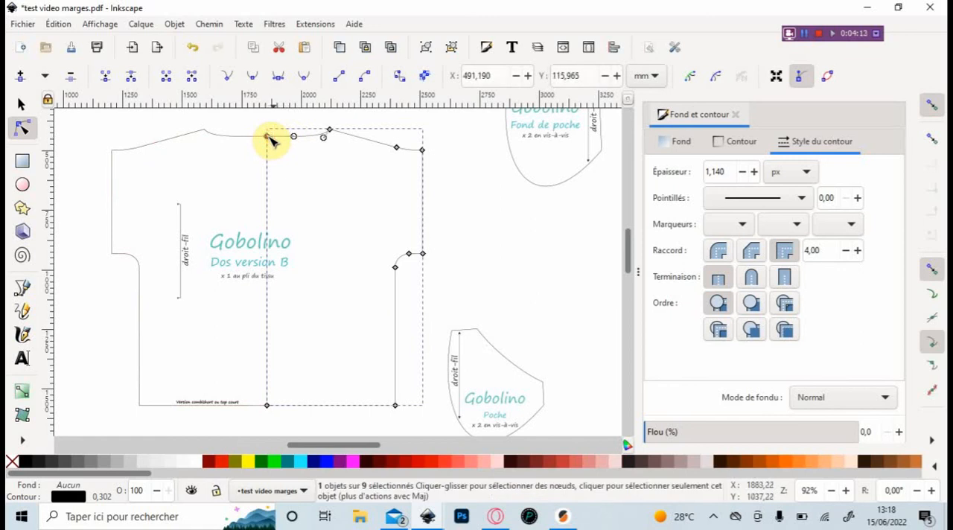
pyautogui.keyDown('shift'); pyautogui.click(266, 406); pyautogui.keyUp('shift')
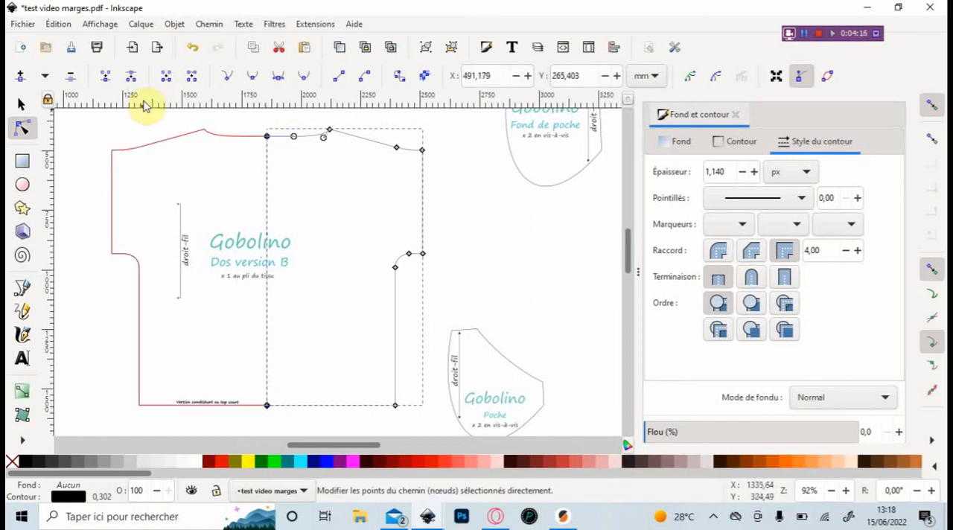
pyautogui.click(131, 80)
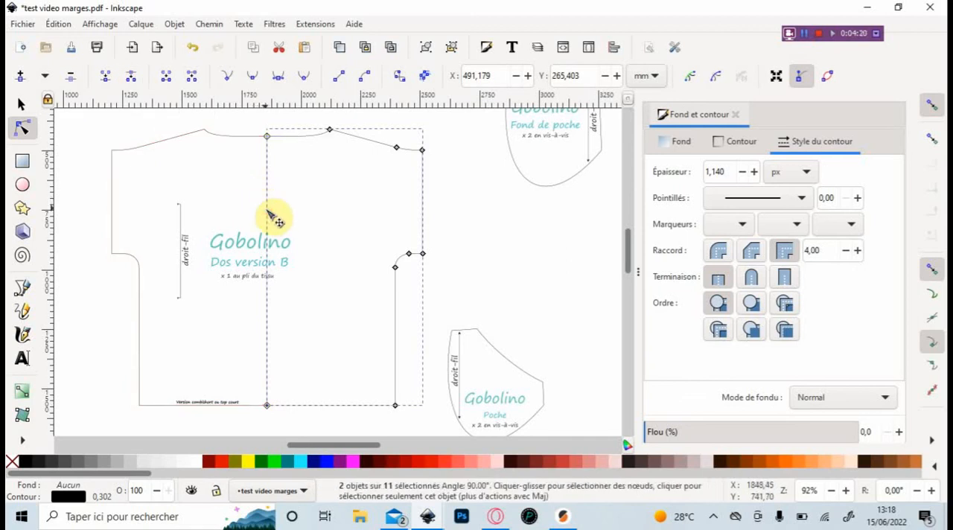
pyautogui.press('Delete')
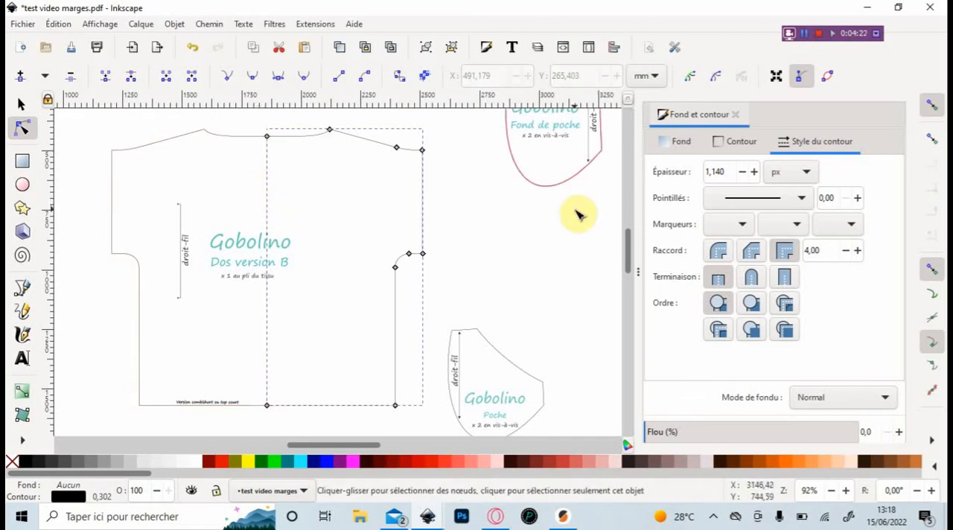
pyautogui.click(545, 252)
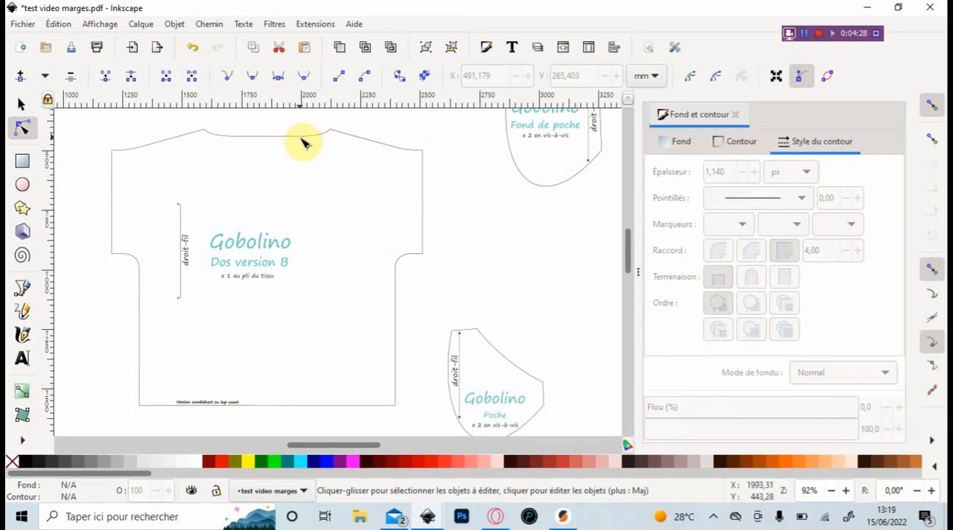
# - Select both Dos version B halves and join their end nodes at the neckline centre with a new segment
pyautogui.click(225, 136)
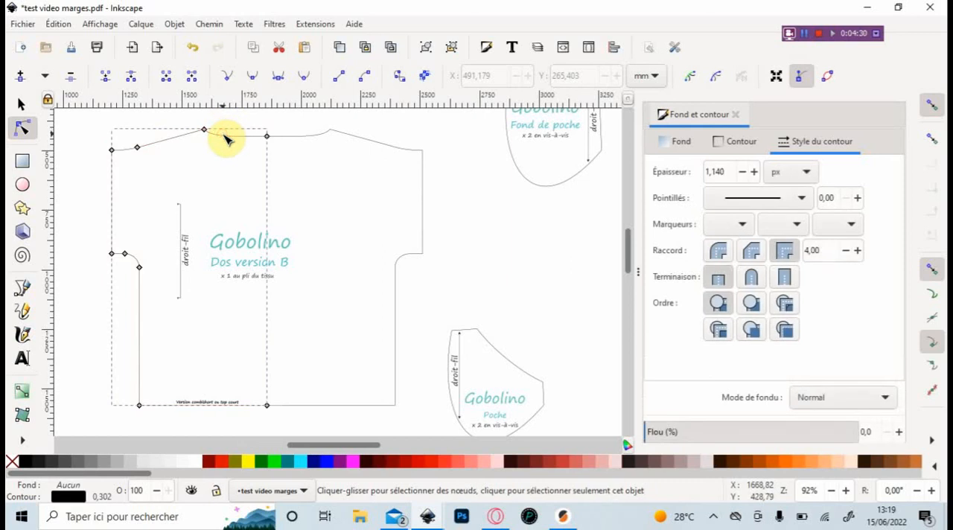
pyautogui.keyDown('shift'); pyautogui.click(289, 135); pyautogui.keyUp('shift')
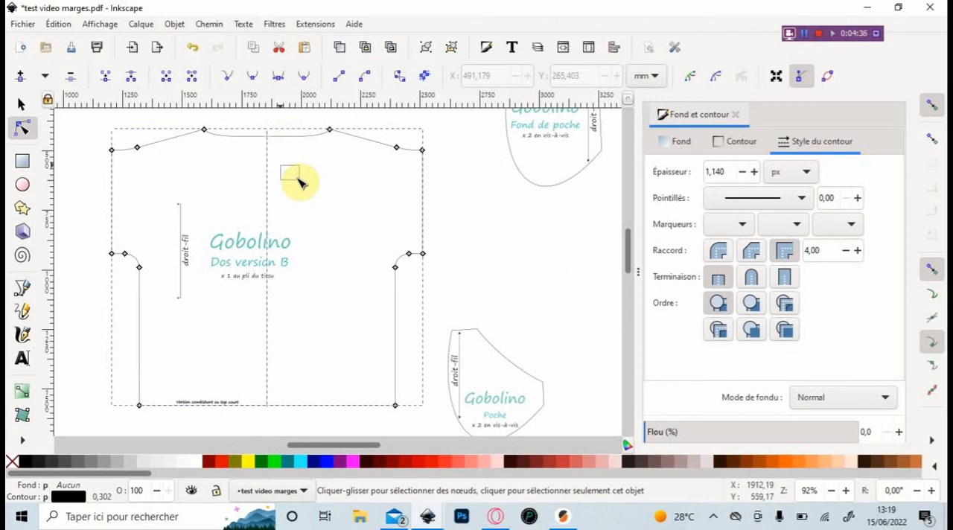
pyautogui.click(242, 122)
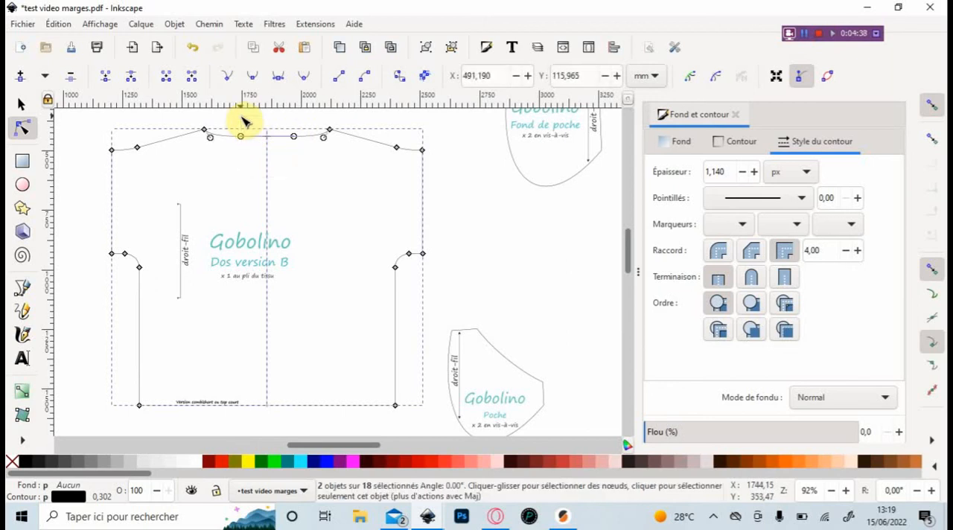
pyautogui.click(168, 79)
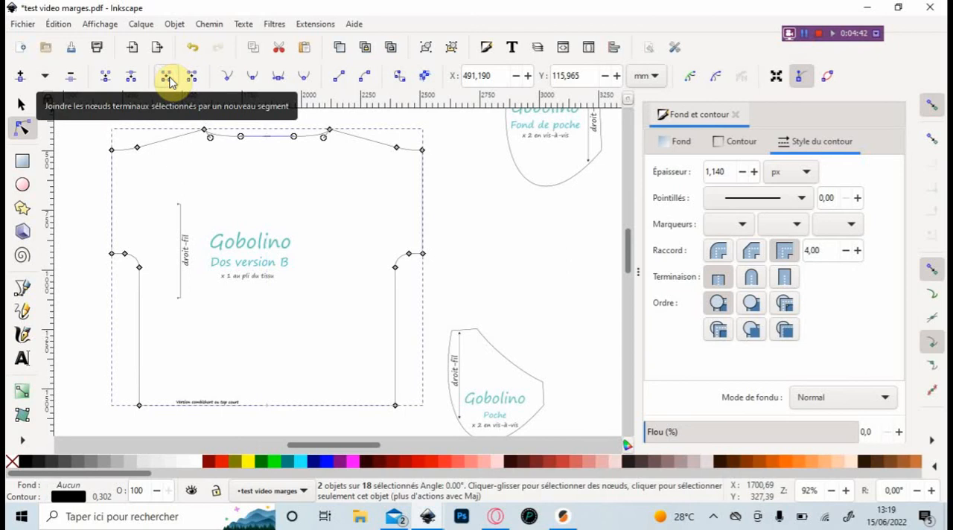
pyautogui.click(21, 105)
pyautogui.click(22, 128)
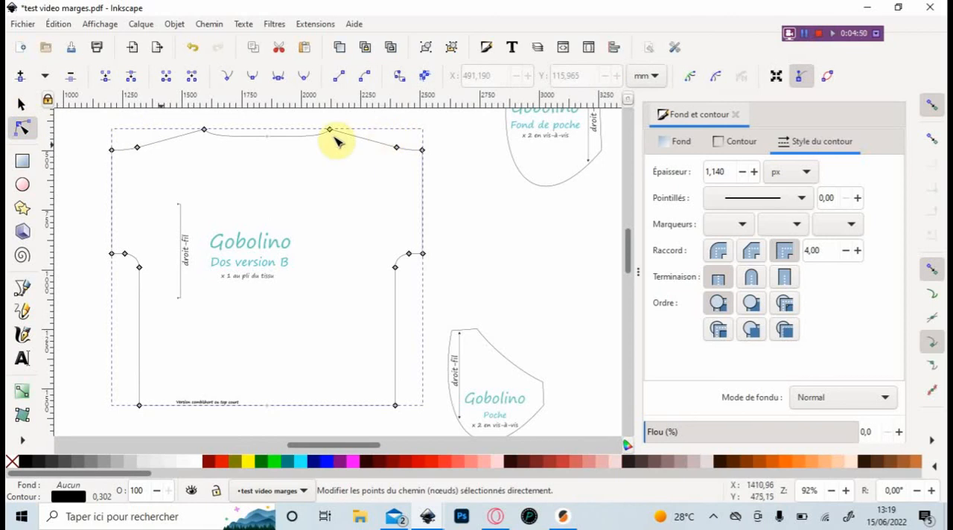
# - Duplicate the full Dos version B outline and outset the copy by 1 cm with Dilater
pyautogui.click(15, 110)
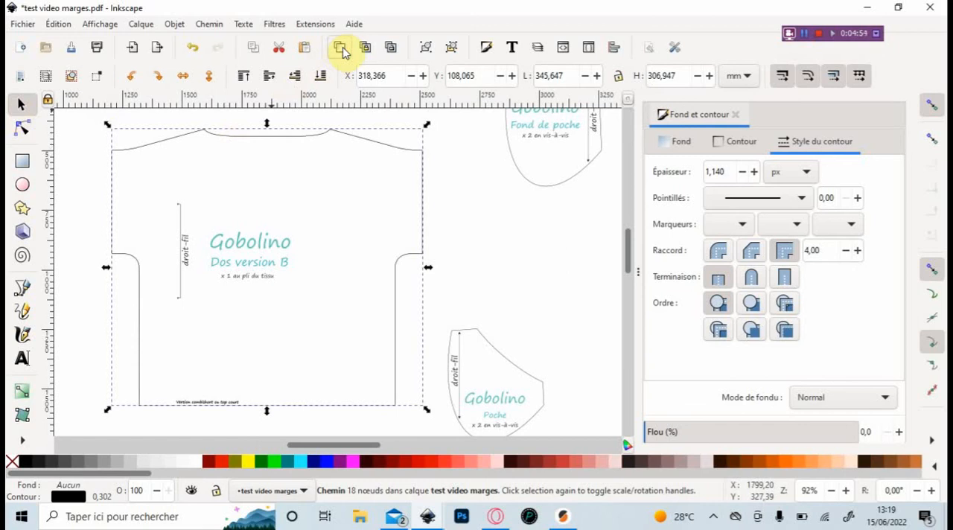
pyautogui.click(210, 25)
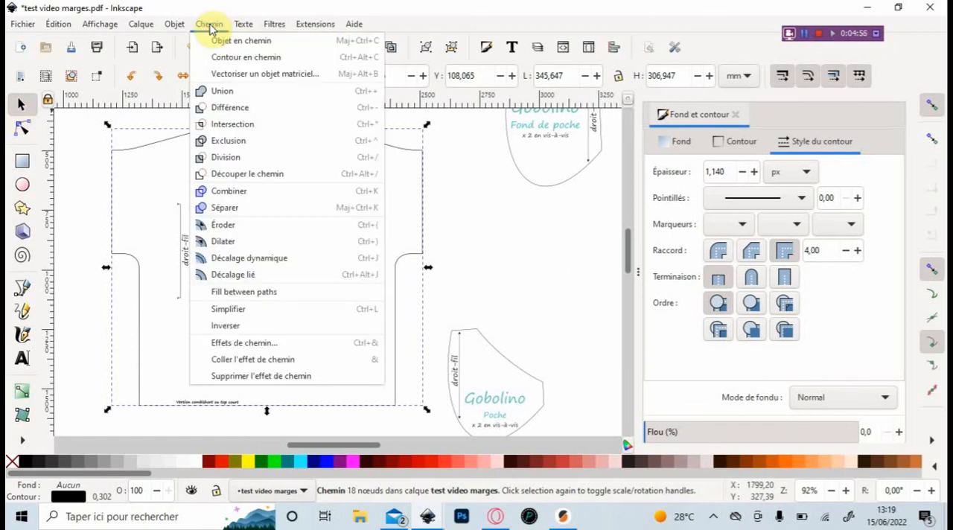
pyautogui.click(220, 245)
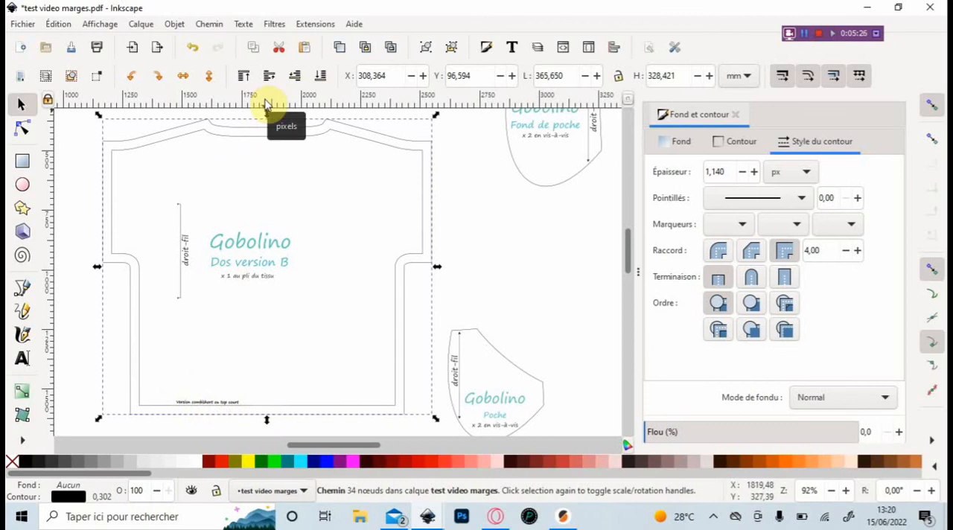
# - Place one horizontal guide on the original Dos version B hem line and another about 20 mm below it, measuring the distance with the Measure tool
pyautogui.moveTo(252, 101); pyautogui.dragTo(263, 407)
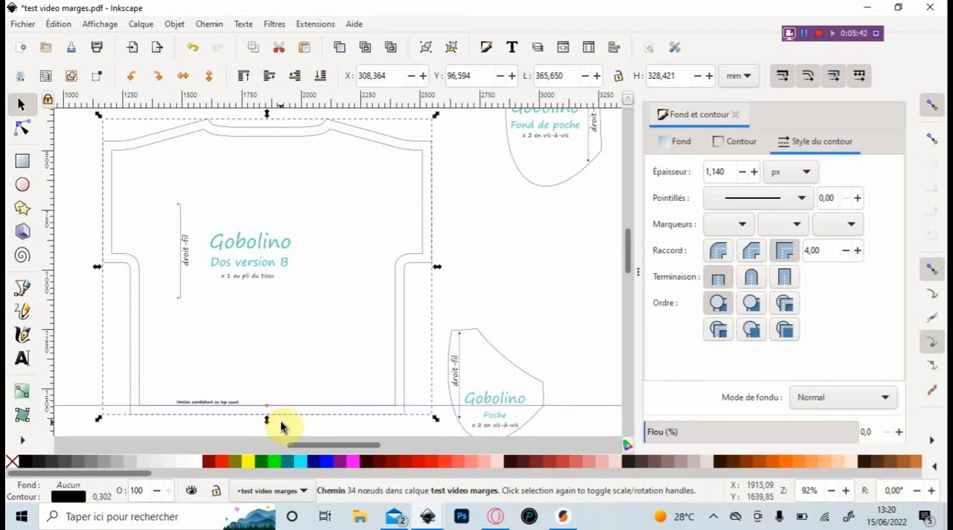
pyautogui.click(24, 444)
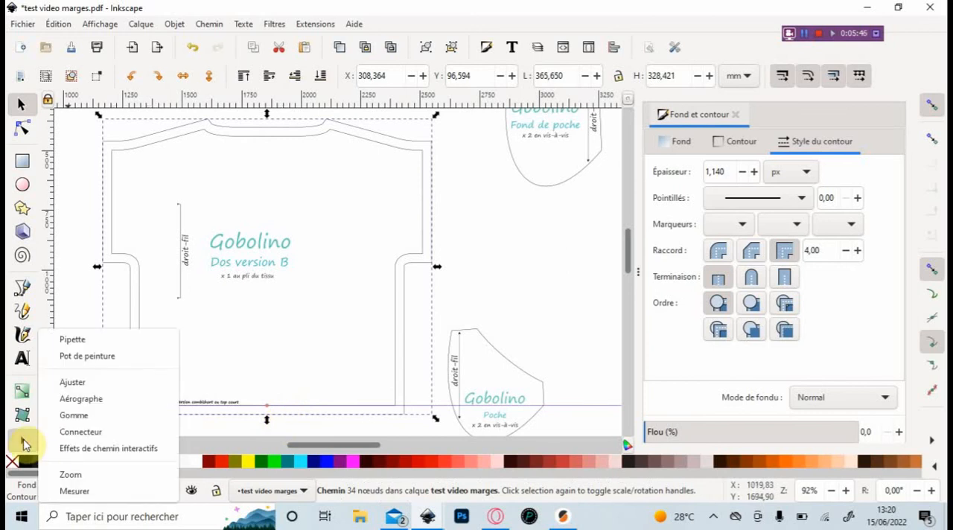
pyautogui.click(77, 492)
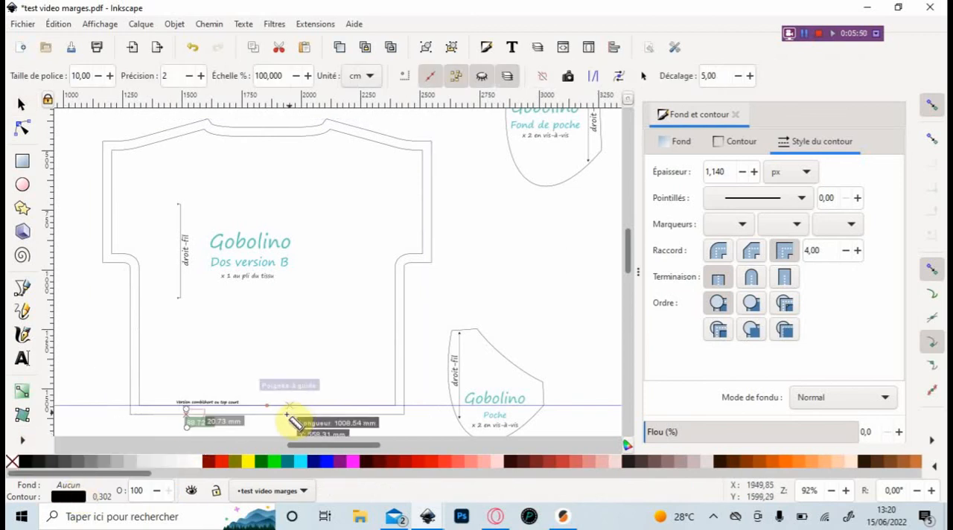
pyautogui.press('+')
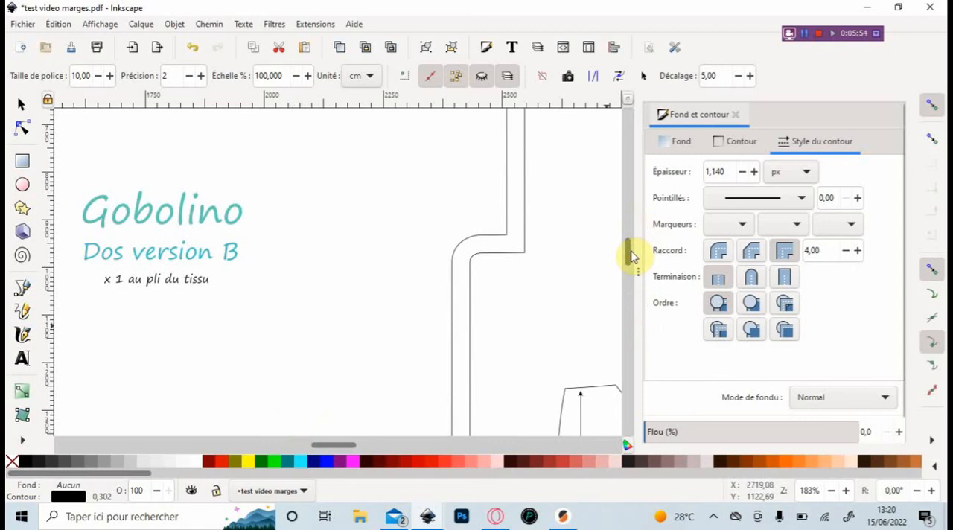
pyautogui.moveTo(633, 251); pyautogui.dragTo(633, 276)
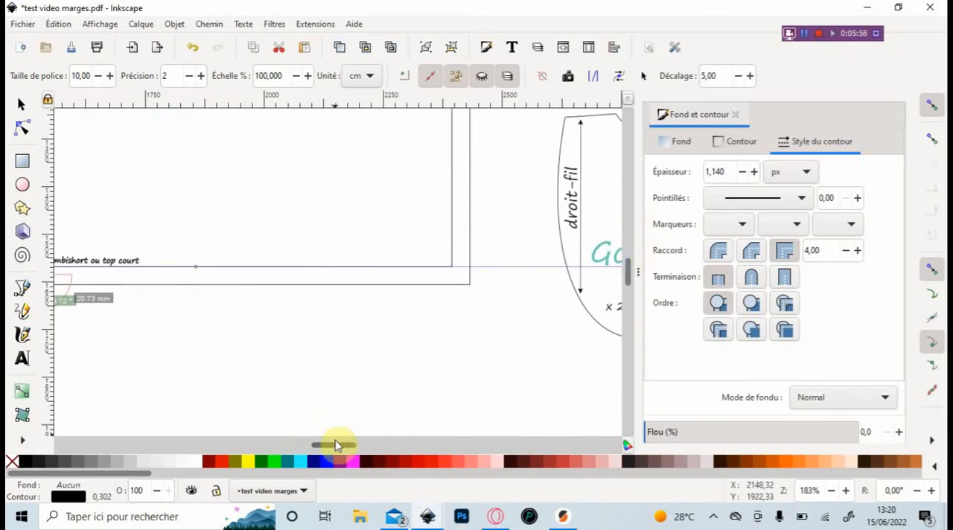
pyautogui.moveTo(336, 444)
pyautogui.mouseDown()
pyautogui.moveTo(306, 447)
pyautogui.moveTo(318, 445)
pyautogui.mouseUp()
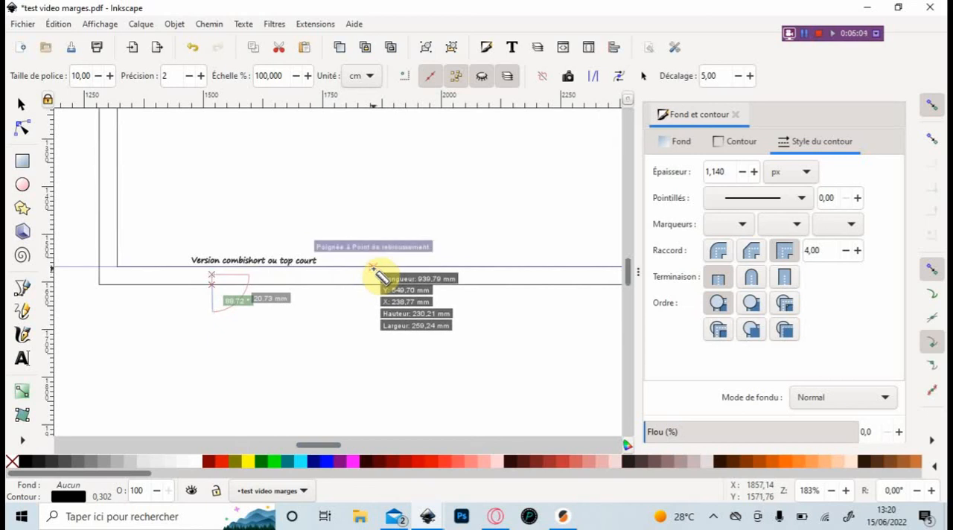
pyautogui.moveTo(374, 271); pyautogui.dragTo(373, 303)
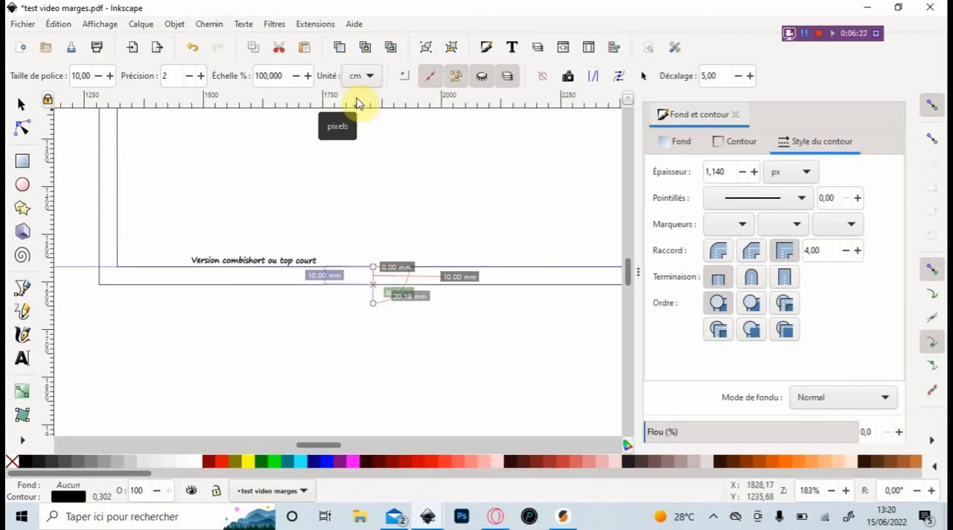
pyautogui.moveTo(356, 103); pyautogui.dragTo(373, 304)
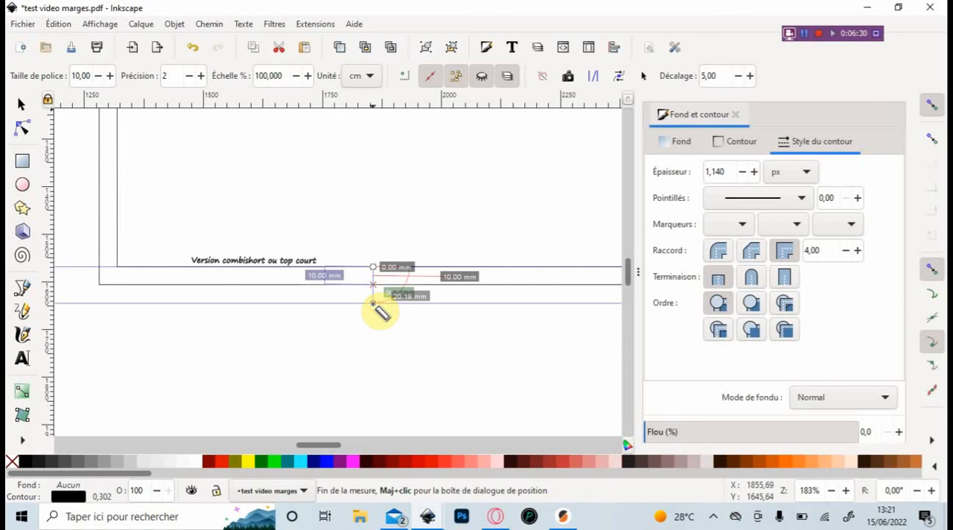
pyautogui.click(21, 105)
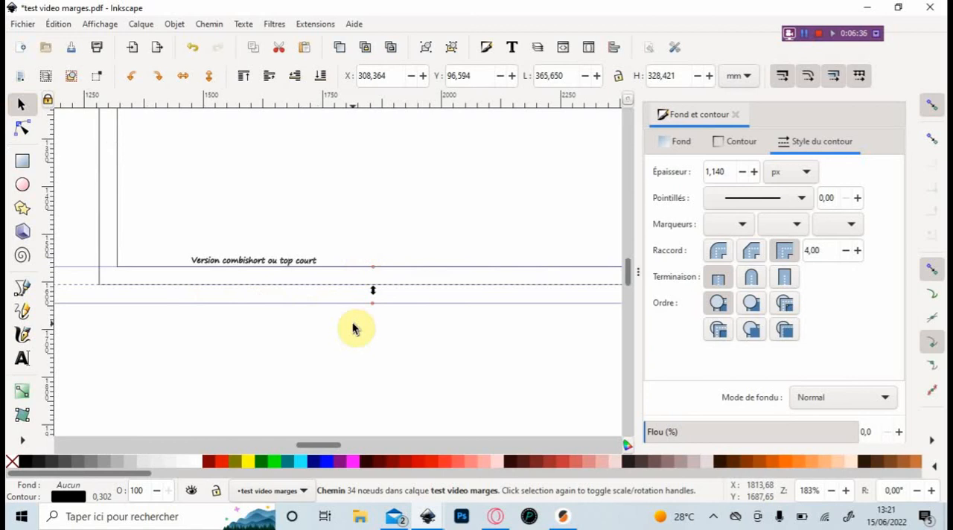
# - Place vertical guides along both lower side edges of the outset Dos version B outline, aligned exactly with its hem corners
pyautogui.press('-')
pyautogui.press('-')
pyautogui.press('-')
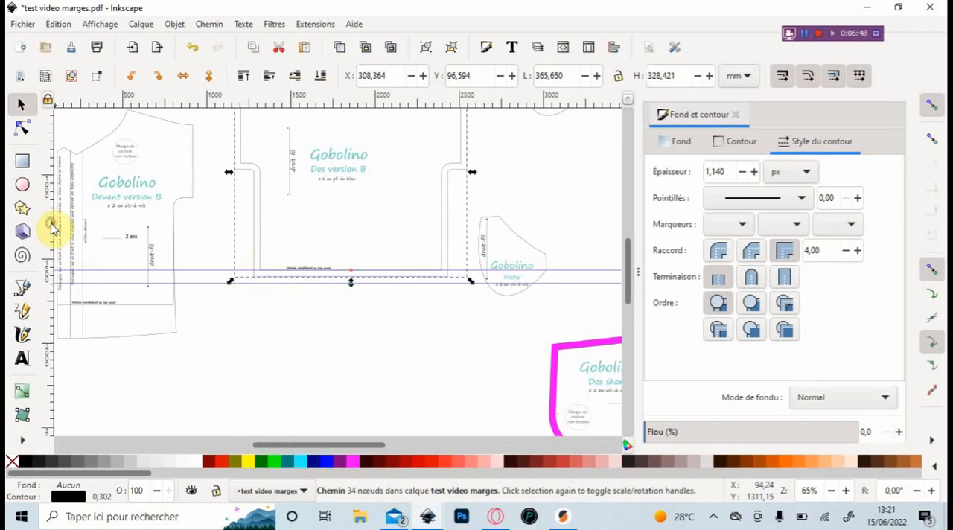
pyautogui.moveTo(52, 227); pyautogui.dragTo(255, 275)
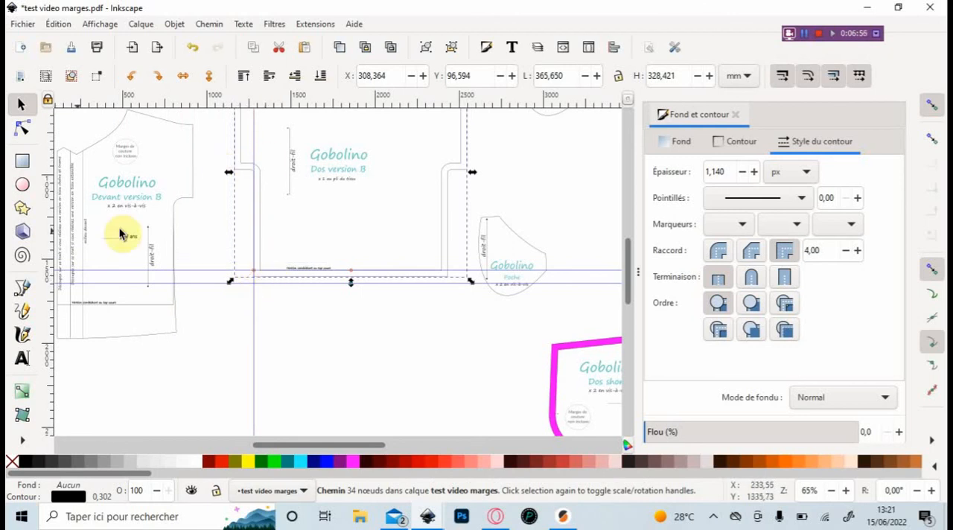
pyautogui.moveTo(50, 255); pyautogui.dragTo(455, 269)
pyautogui.keyDown('ctrl'); pyautogui.scroll(3, 455, 269); pyautogui.keyUp('ctrl')
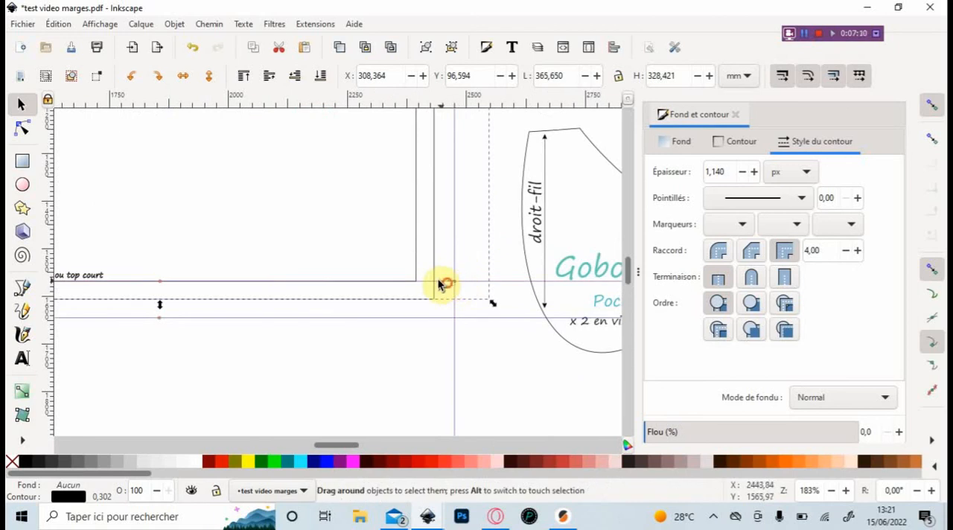
pyautogui.click(447, 286)
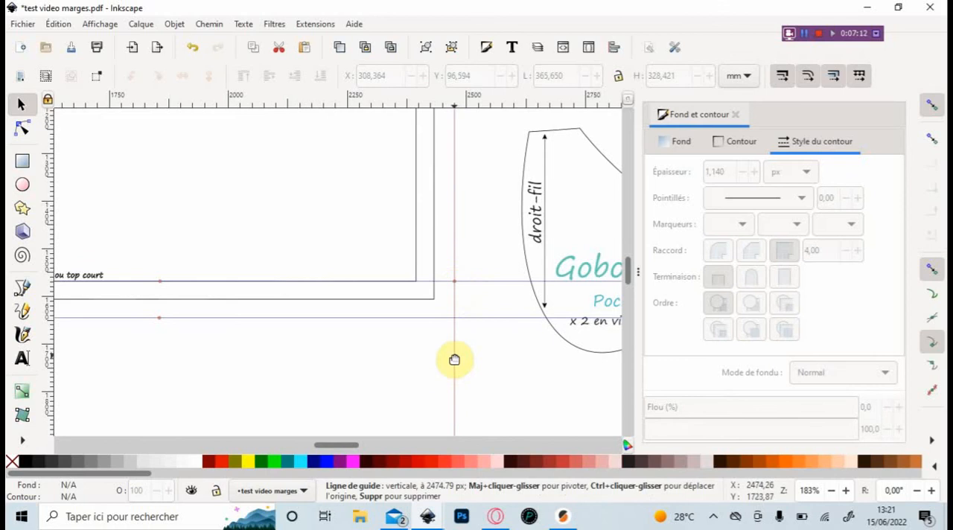
pyautogui.moveTo(454, 360); pyautogui.dragTo(434, 282)
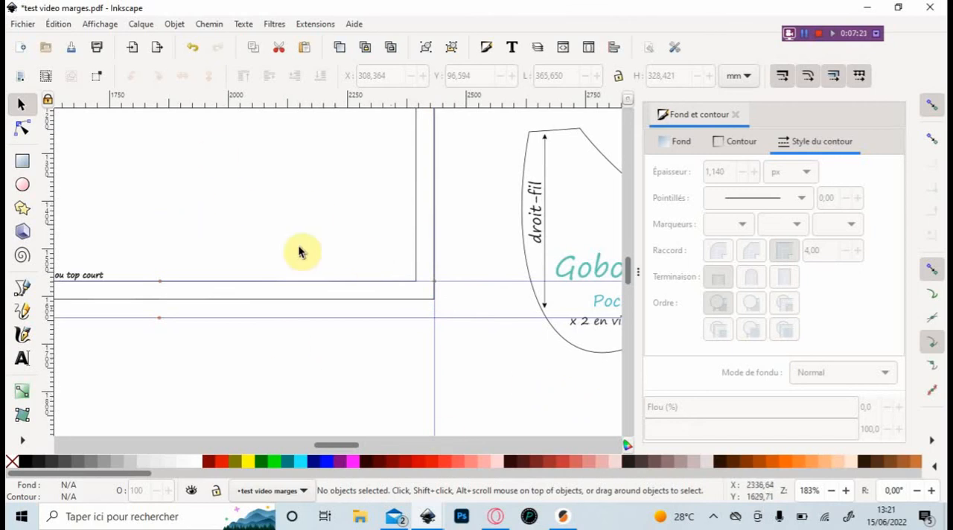
# - Lower the outset outline's two hem corner nodes and its hem centre node onto the lower horizontal guide
pyautogui.click(22, 129)
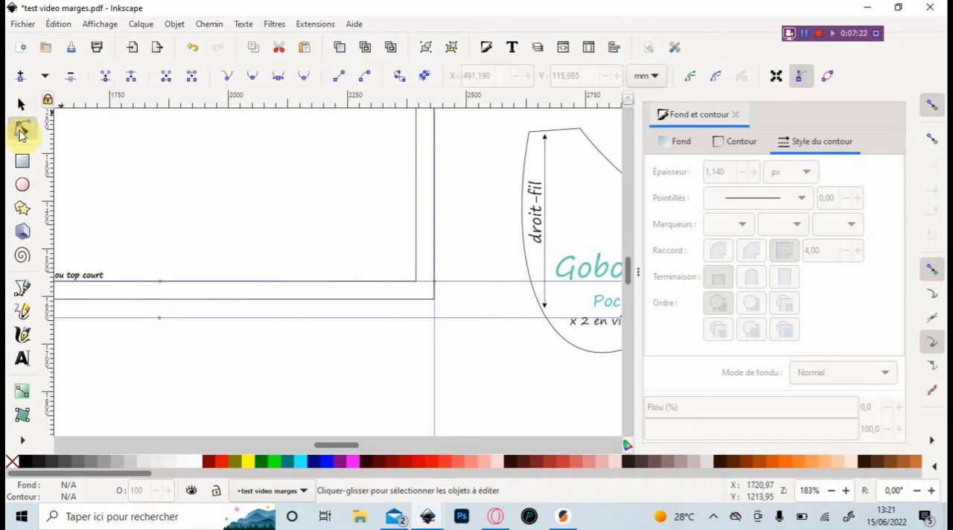
pyautogui.click(432, 300)
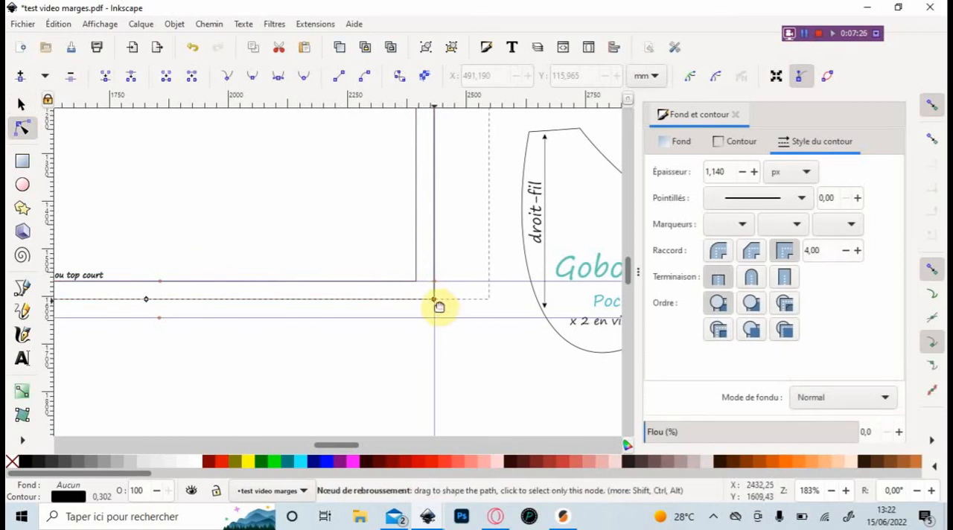
pyautogui.moveTo(436, 300); pyautogui.dragTo(437, 313)
pyautogui.moveTo(361, 447); pyautogui.dragTo(328, 447)
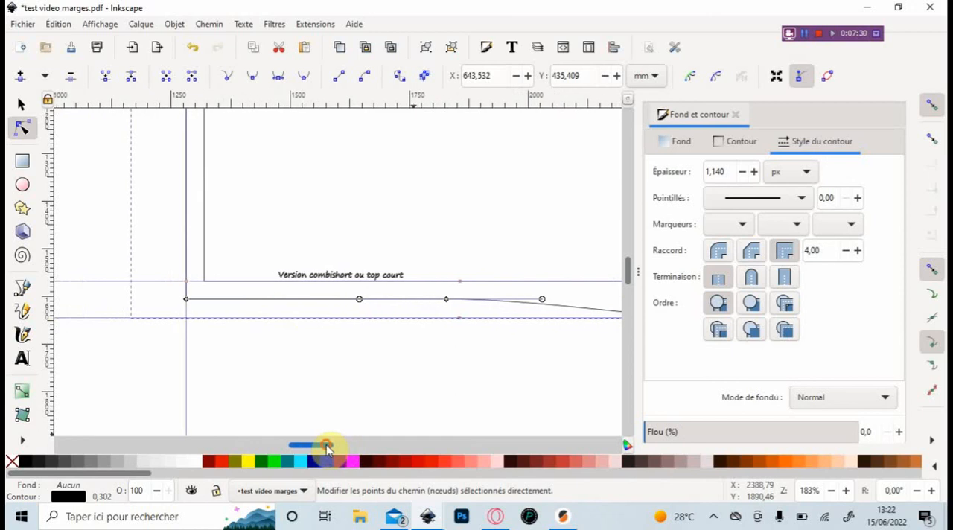
pyautogui.moveTo(187, 300); pyautogui.dragTo(191, 317)
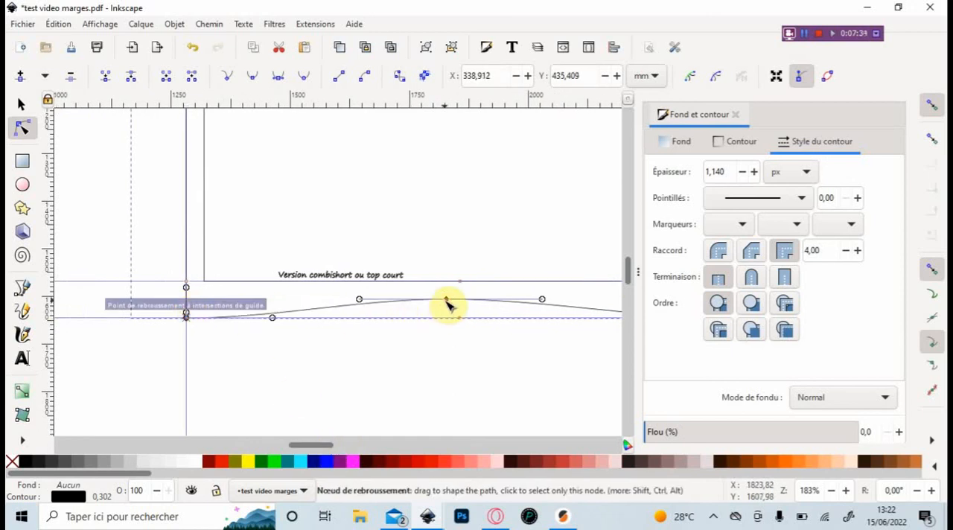
pyautogui.moveTo(445, 303); pyautogui.dragTo(449, 312)
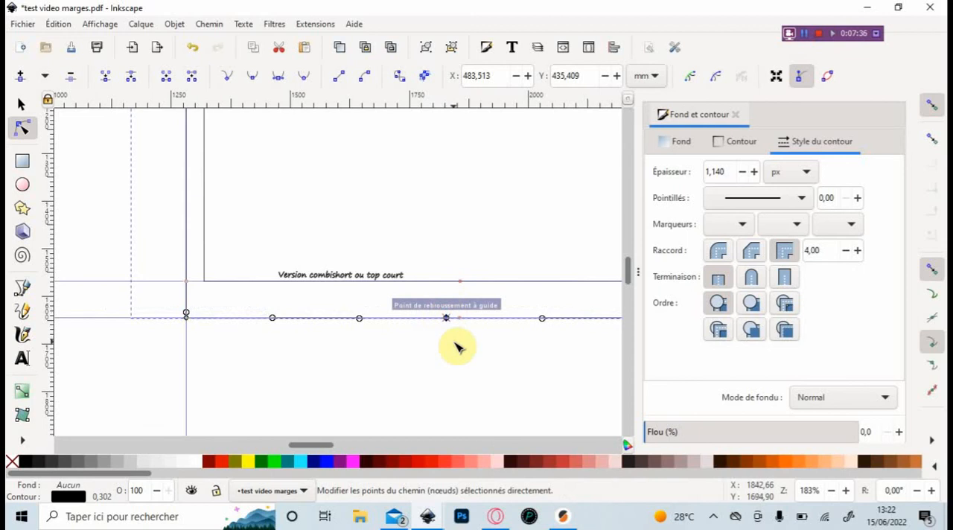
# - Select both the outset and original Dos version B outlines, fill them with fuchsia and apply Exclusion to the pair
pyautogui.keyDown('ctrl'); pyautogui.scroll(-2, 460, 344); pyautogui.keyUp('ctrl')
pyautogui.keyDown('ctrl'); pyautogui.scroll(-2, 458, 344); pyautogui.keyUp('ctrl')
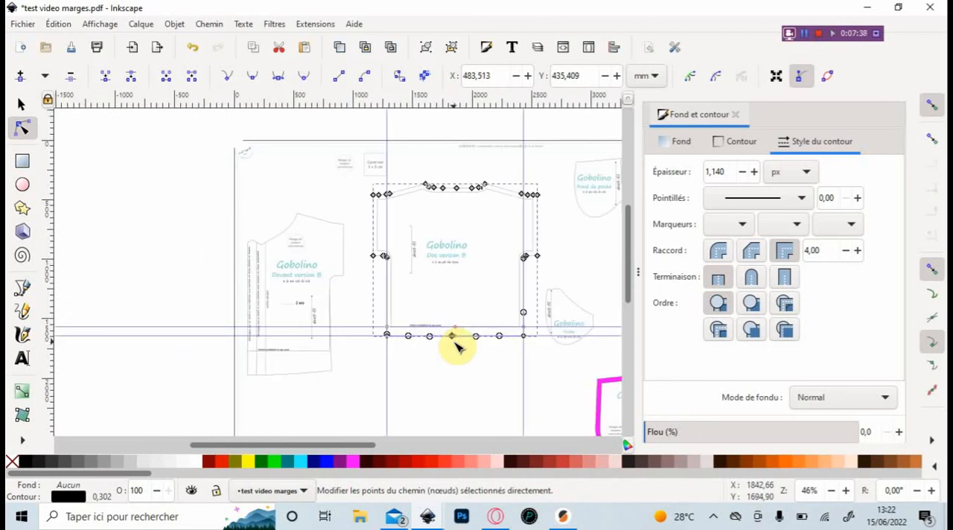
pyautogui.click(22, 108)
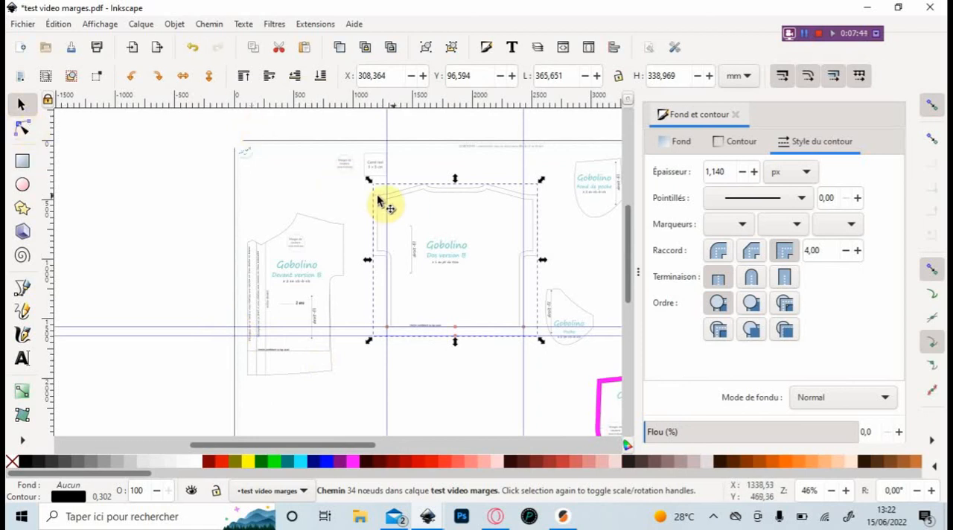
pyautogui.keyDown('shift'); pyautogui.click(401, 204); pyautogui.keyUp('shift')
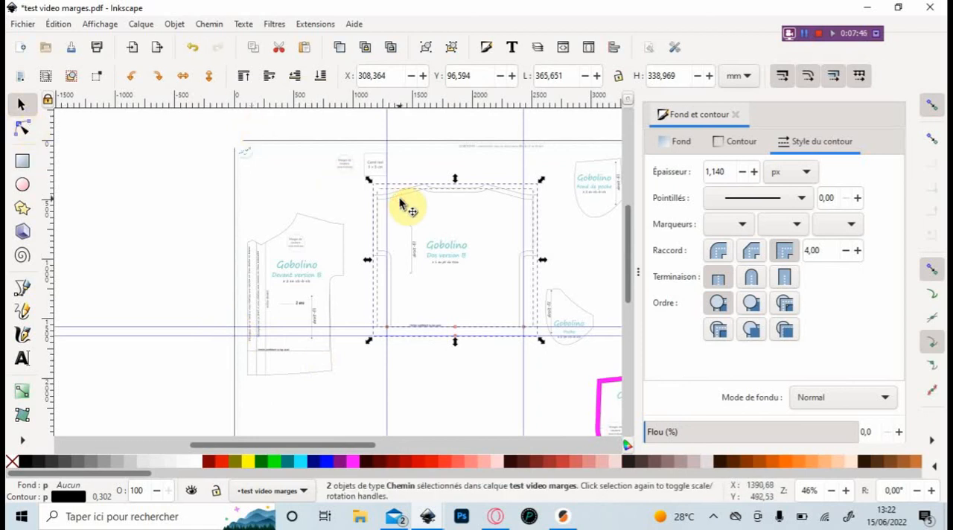
pyautogui.click(354, 463)
pyautogui.click(201, 25)
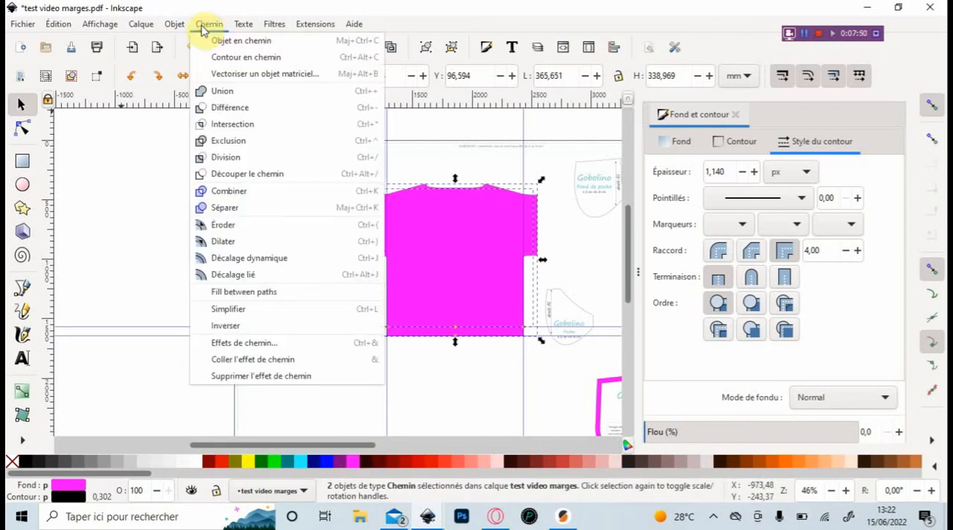
pyautogui.click(232, 147)
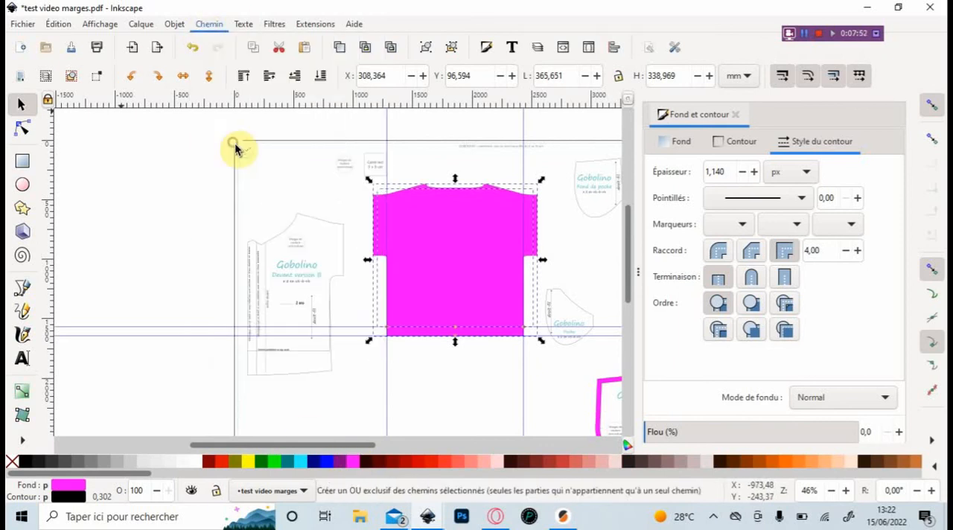